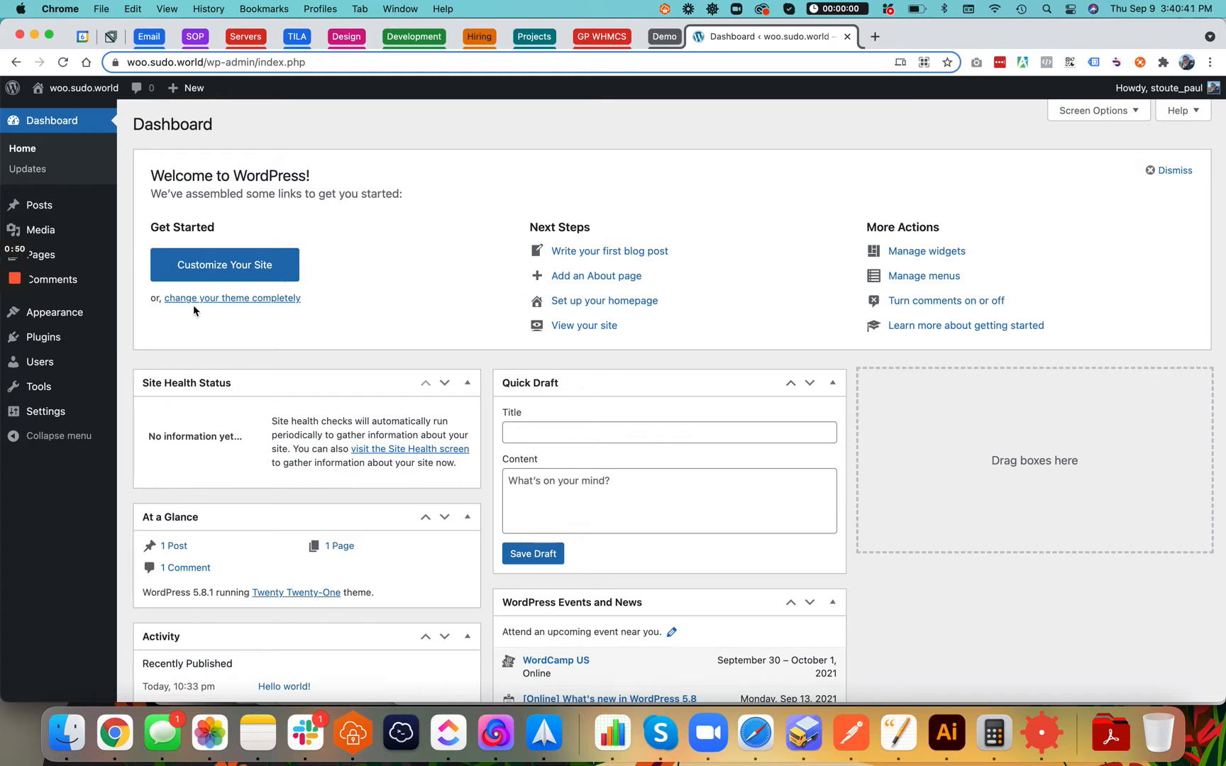
# Step: Find the WooCommerce plugin by Automattic with the search term "woocommerce", install it and activate it
pyautogui.click(146, 339)
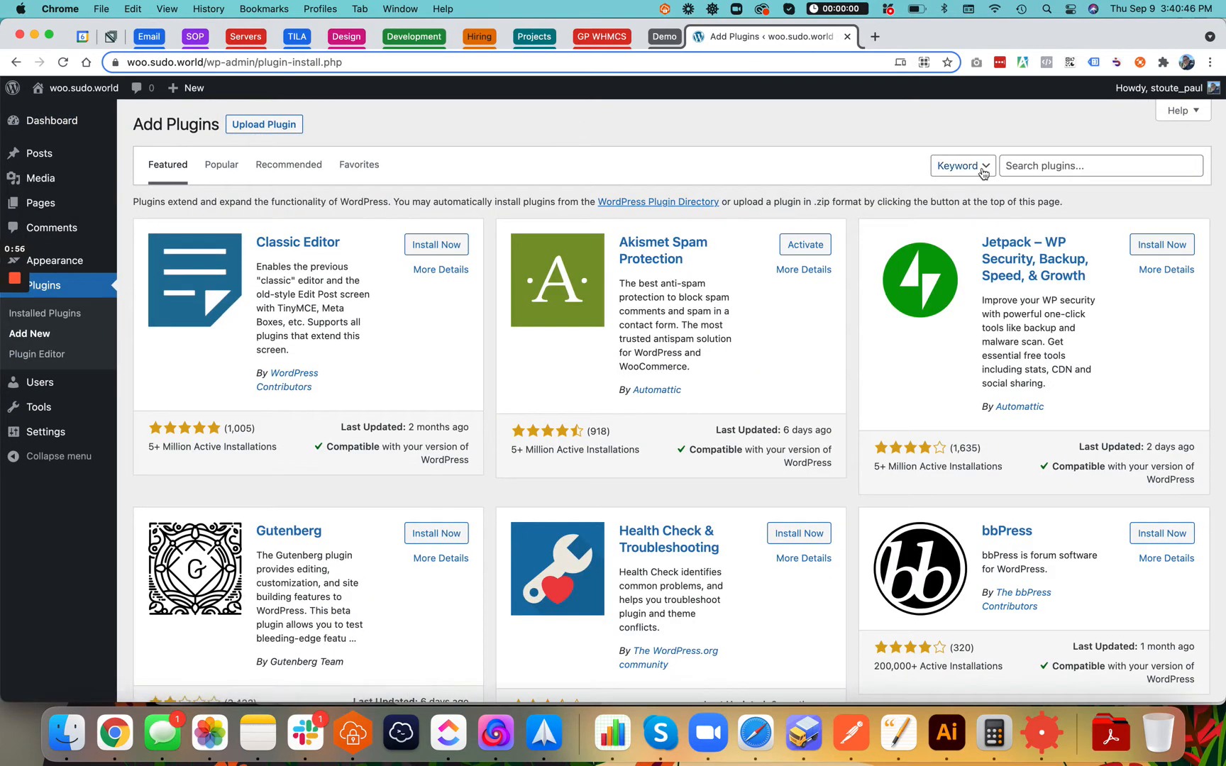
pyautogui.click(1031, 165)
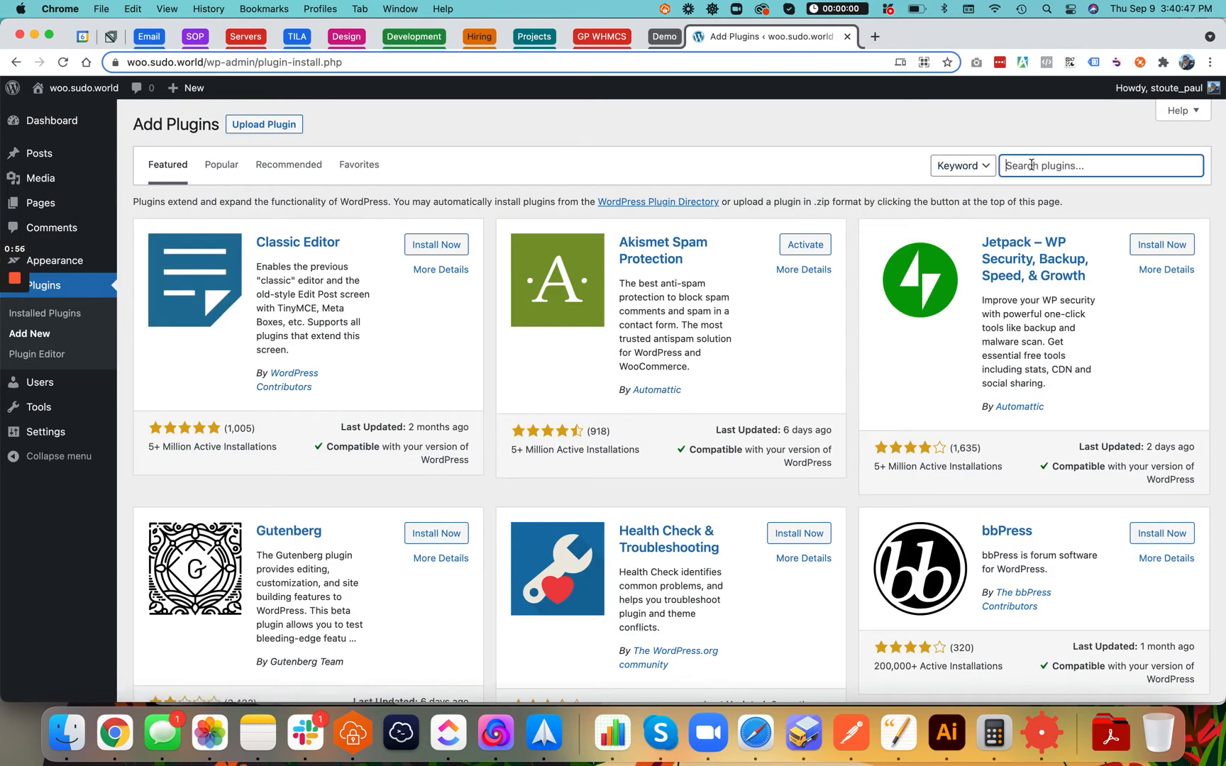
pyautogui.write('woocommerce')
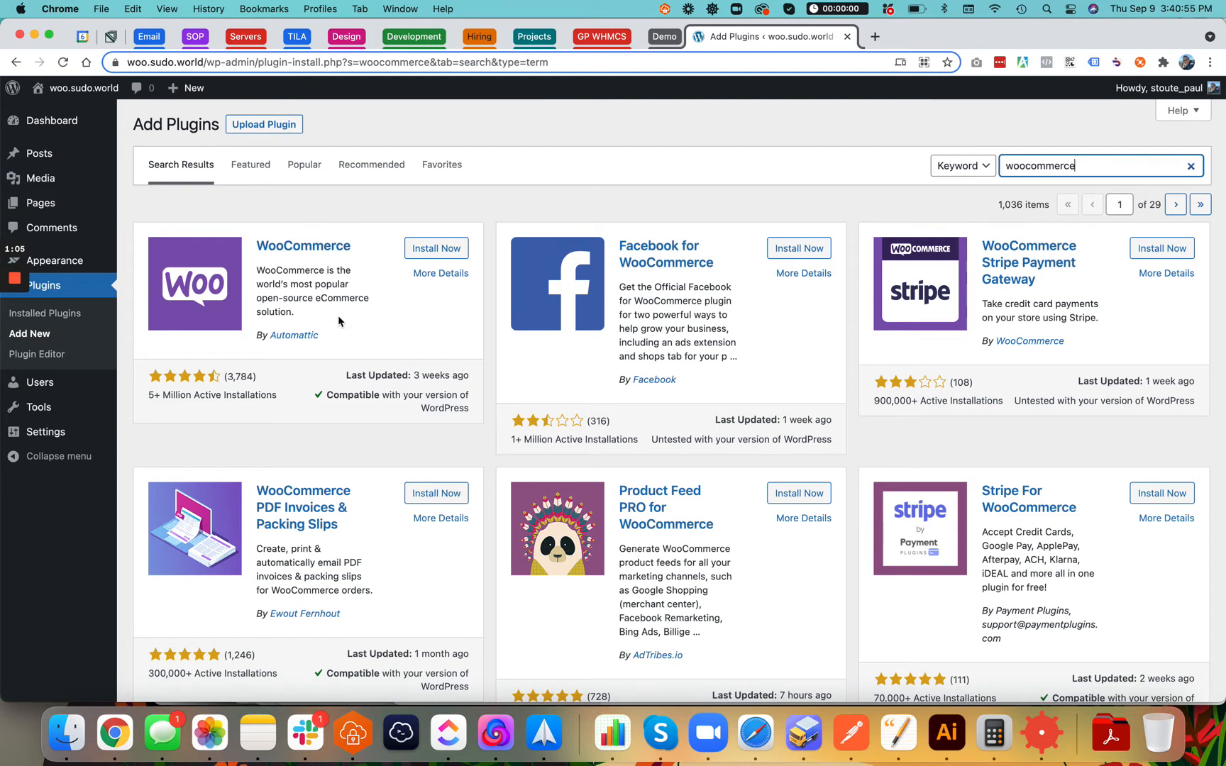
pyautogui.click(445, 252)
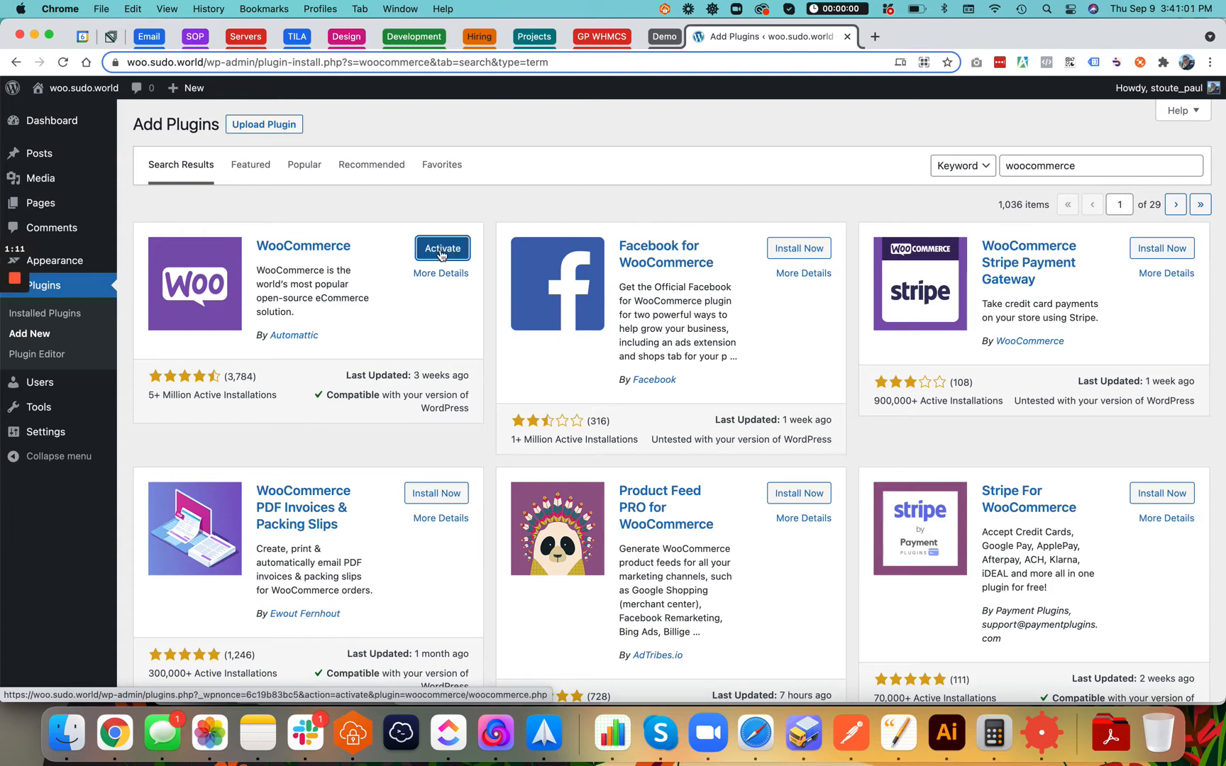
pyautogui.click(440, 252)
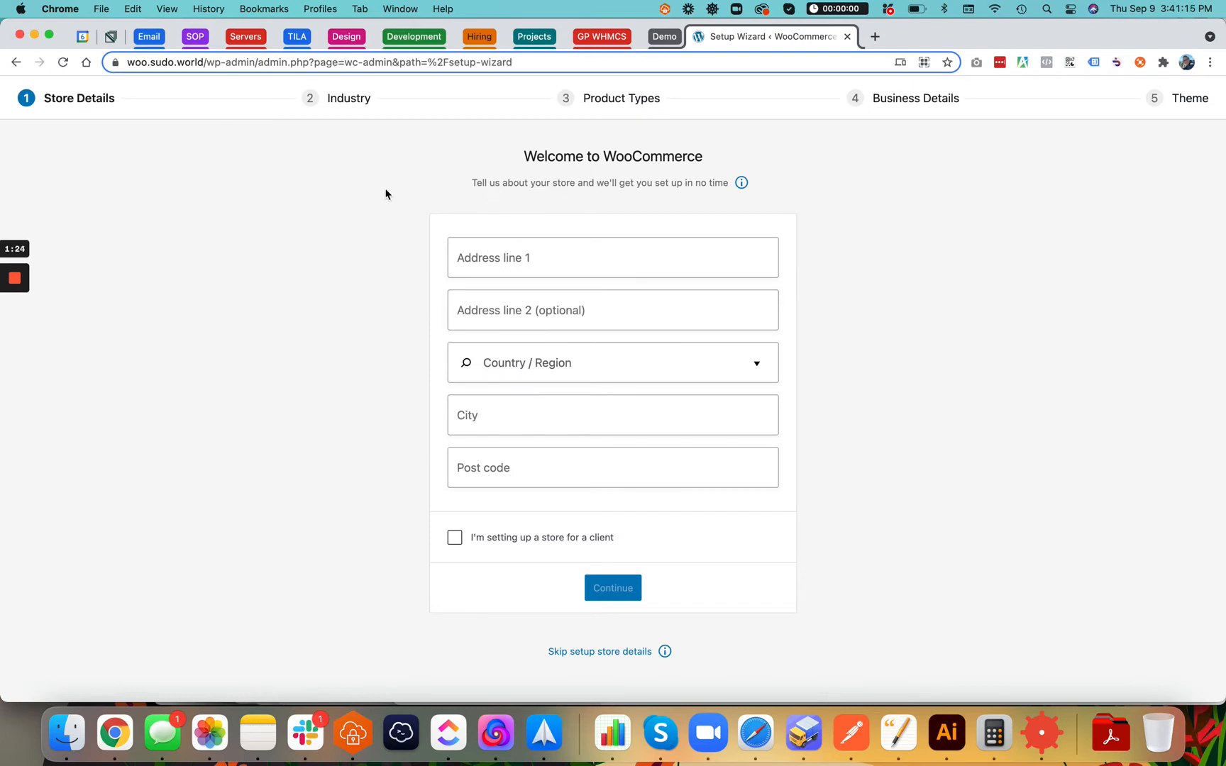
# Step: Fill in the store's street address in the WooCommerce store details, leaving the optional second address line empty
pyautogui.click(508, 250)
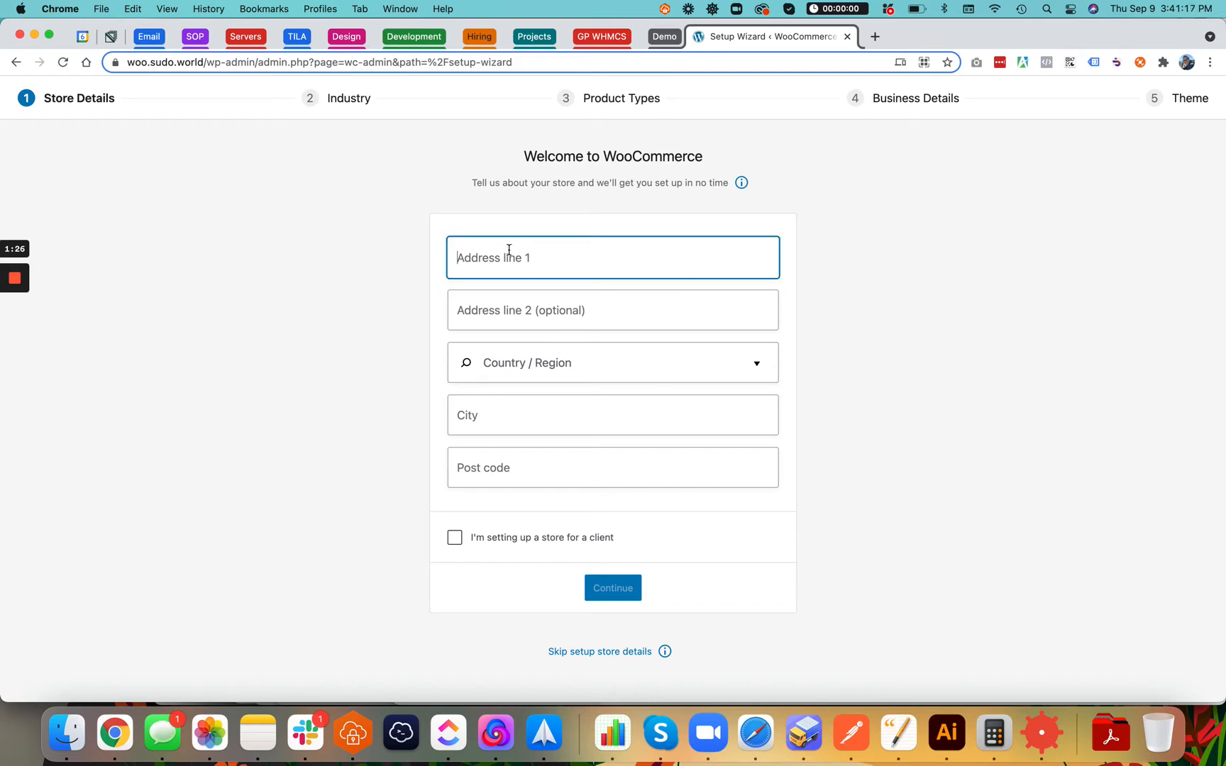
pyautogui.write('1234')
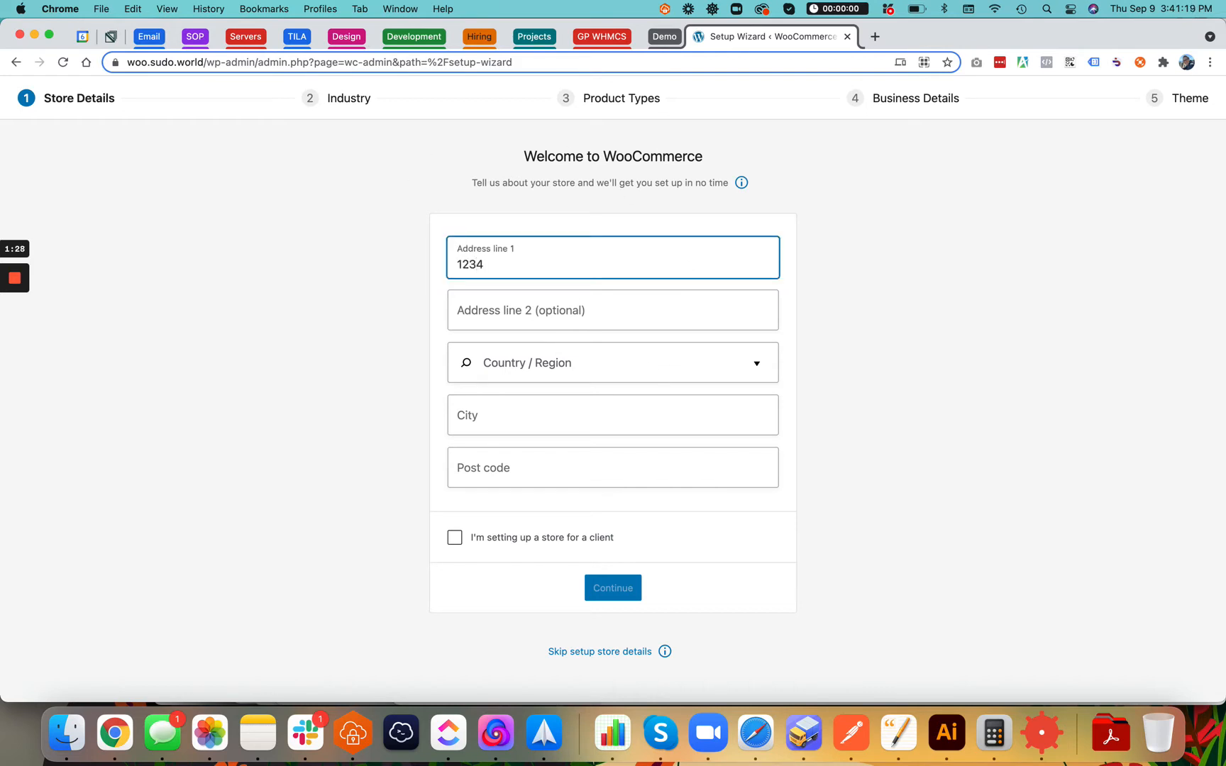
pyautogui.write(' NW Oregon Way')
pyautogui.press('Tab')
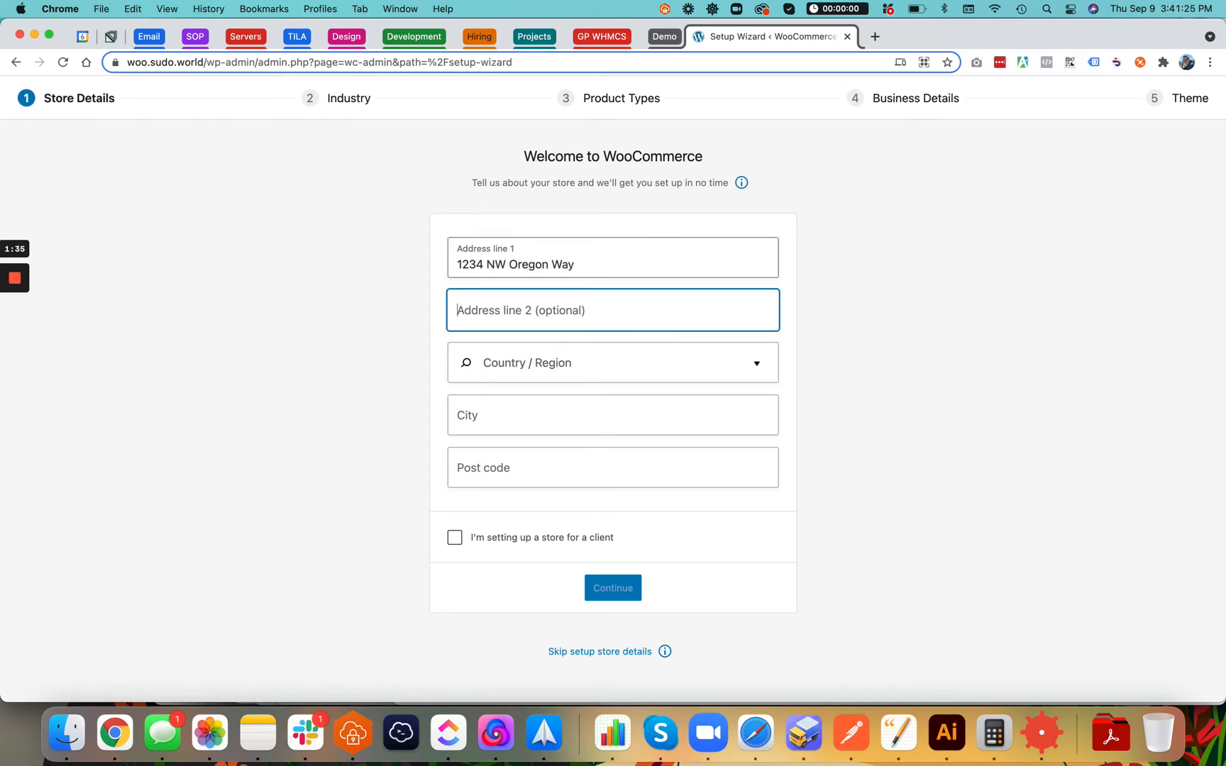
pyautogui.press('Tab')
pyautogui.write('un')
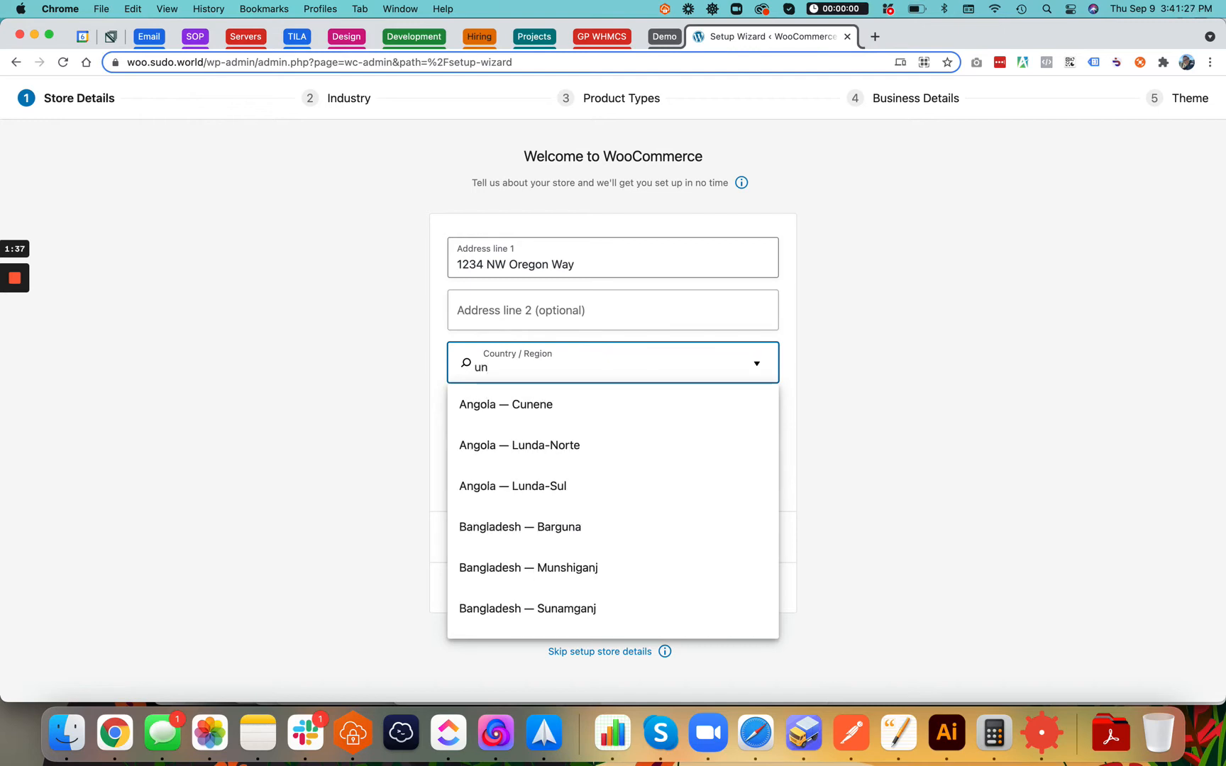
pyautogui.write('ited St')
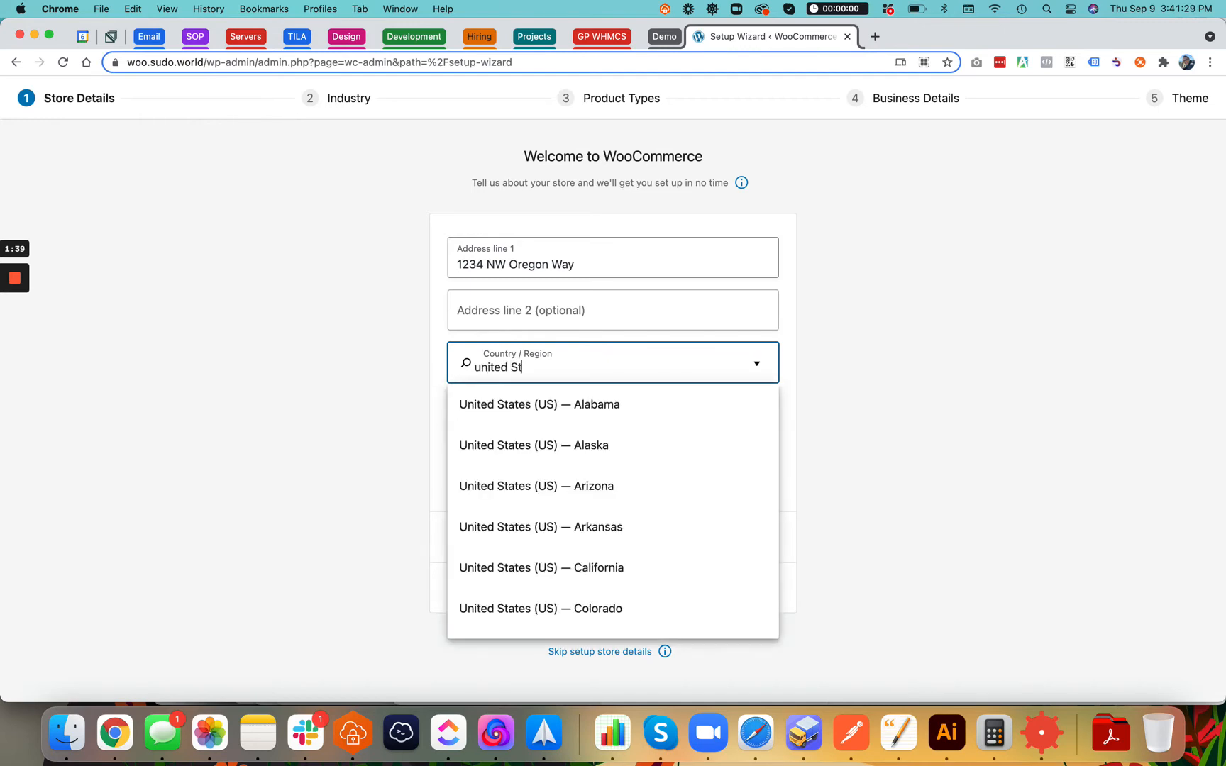
pyautogui.write('ates')
pyautogui.scroll(-20, 617, 509)
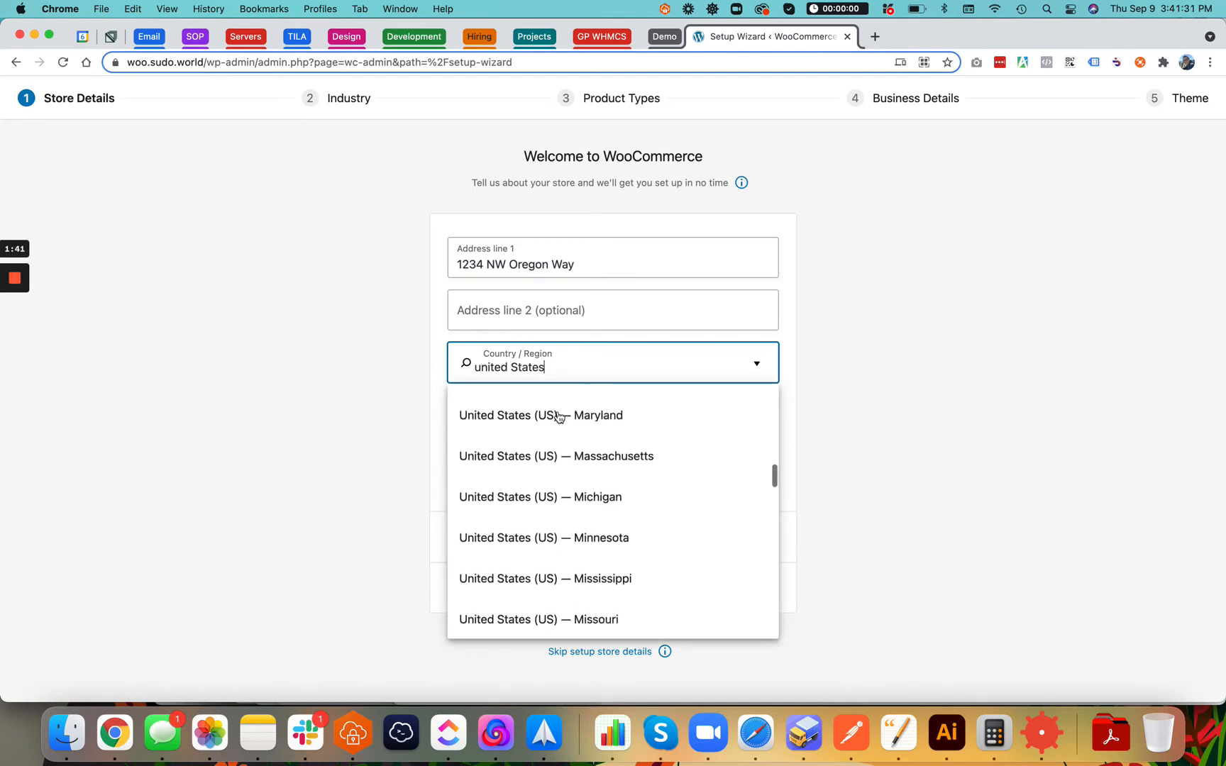
pyautogui.scroll(-15, 616, 509)
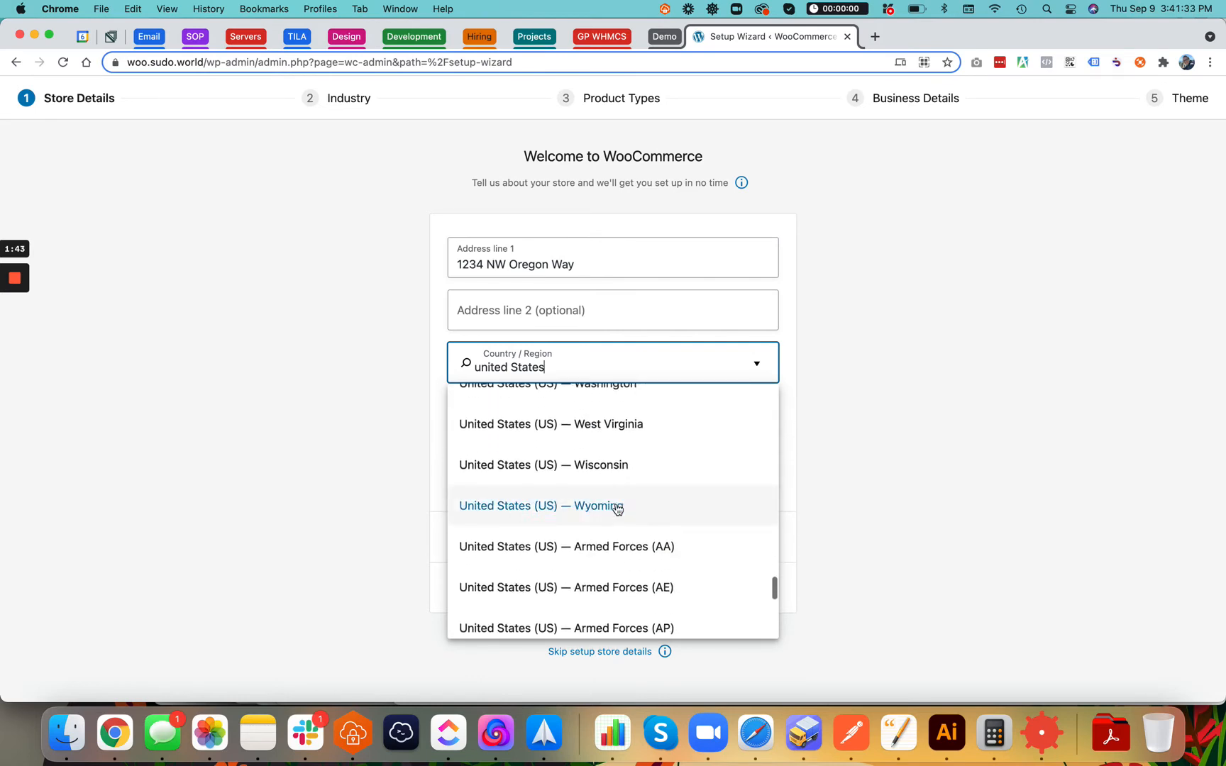
pyautogui.scroll(10, 617, 508)
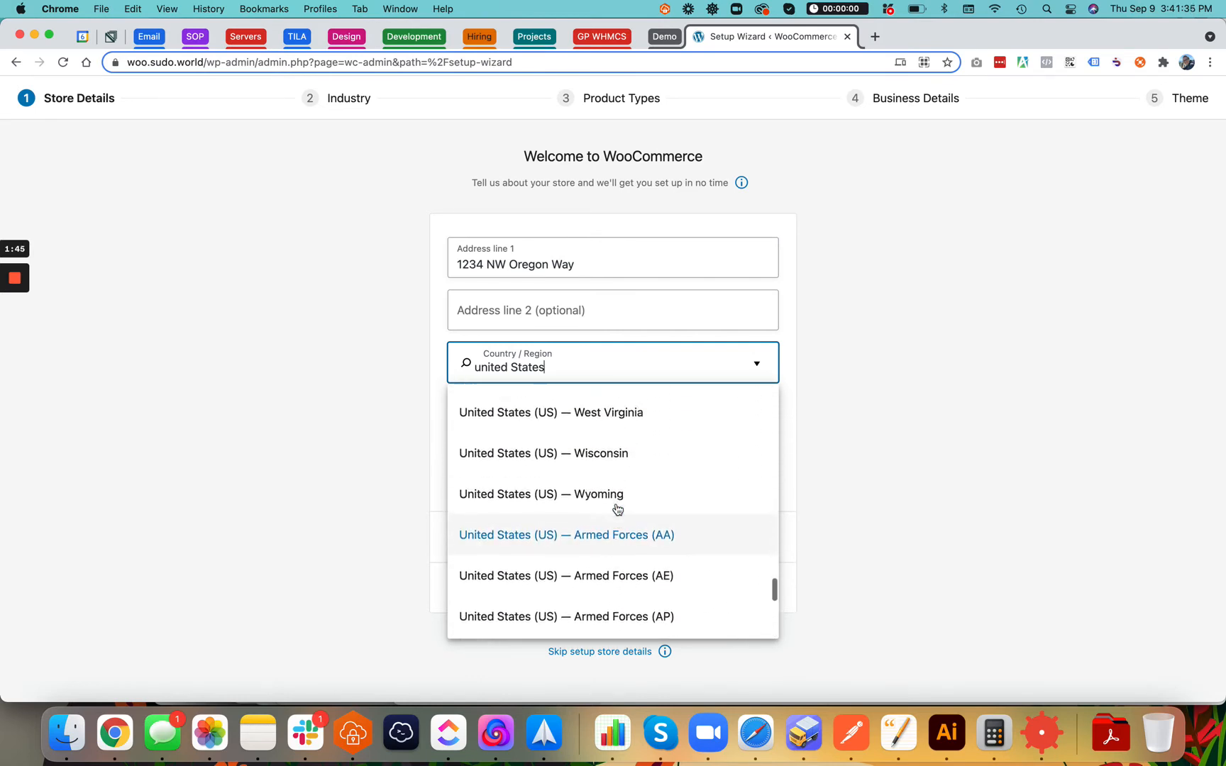
pyautogui.scroll(4, 616, 509)
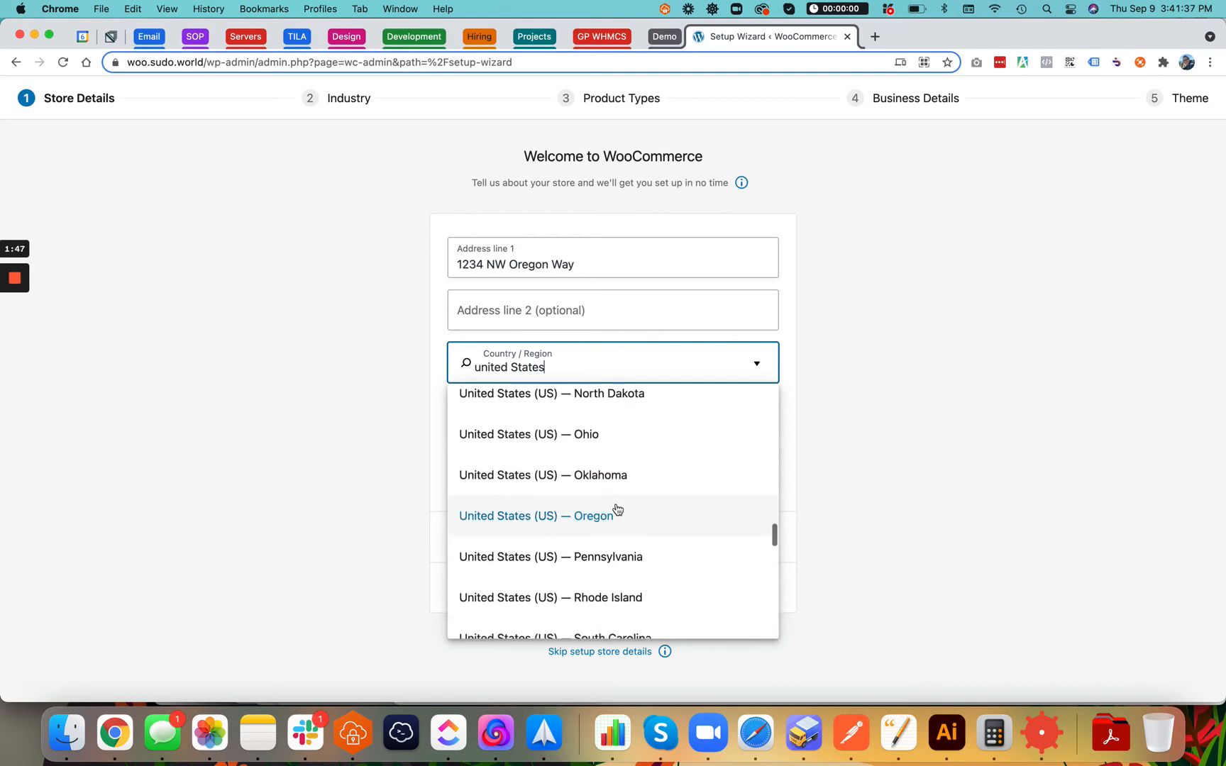
pyautogui.doubleClick(573, 372)
pyautogui.press('BackSpace')
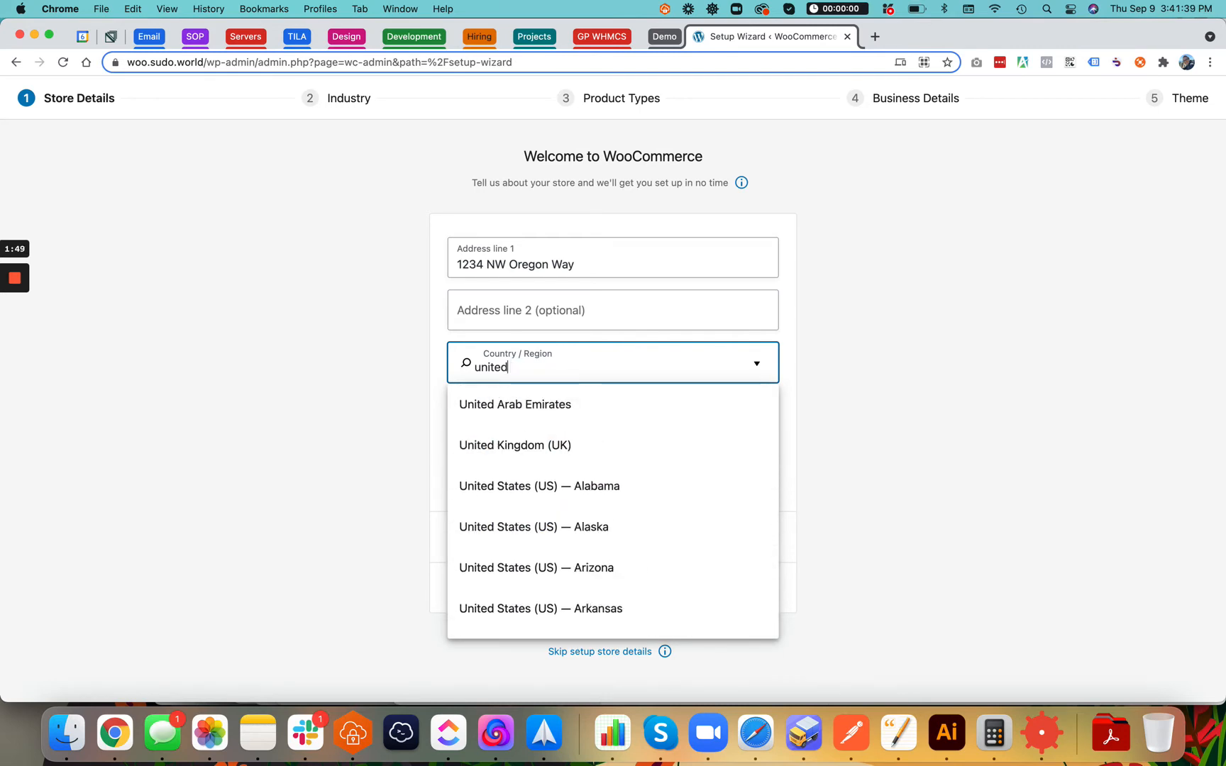
pyautogui.press('super+a')
pyautogui.press('BackSpace')
# Step: Set the store's country/region to United States (US) — Oregon and fill in the store's city
pyautogui.write('oregon')
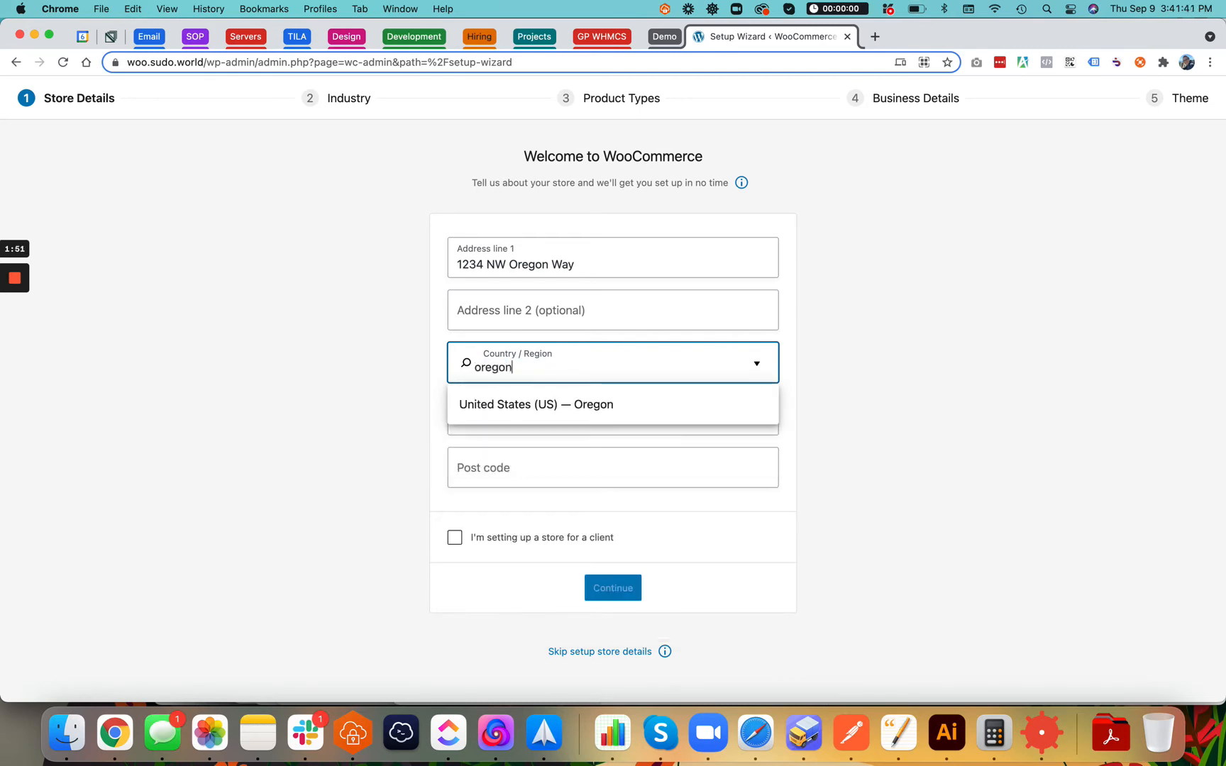
pyautogui.click(613, 409)
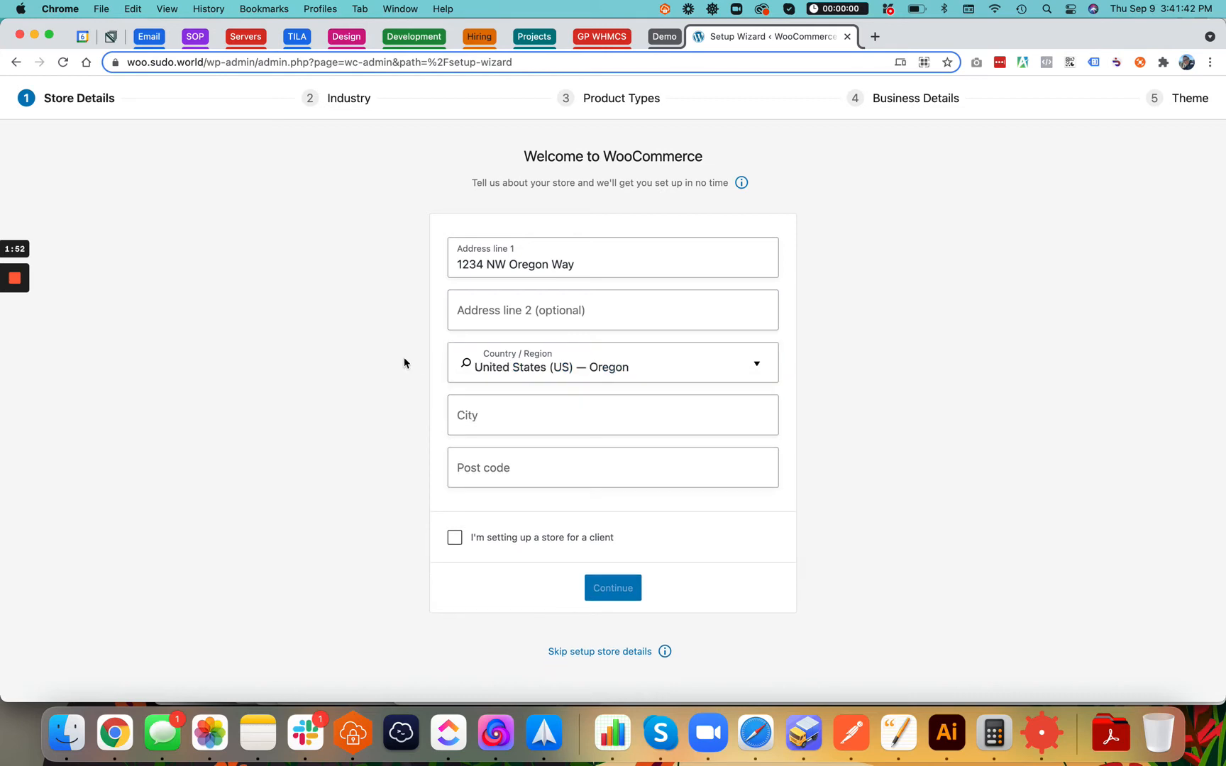
pyautogui.click(620, 417)
pyautogui.write('Portland')
pyautogui.press('Tab')
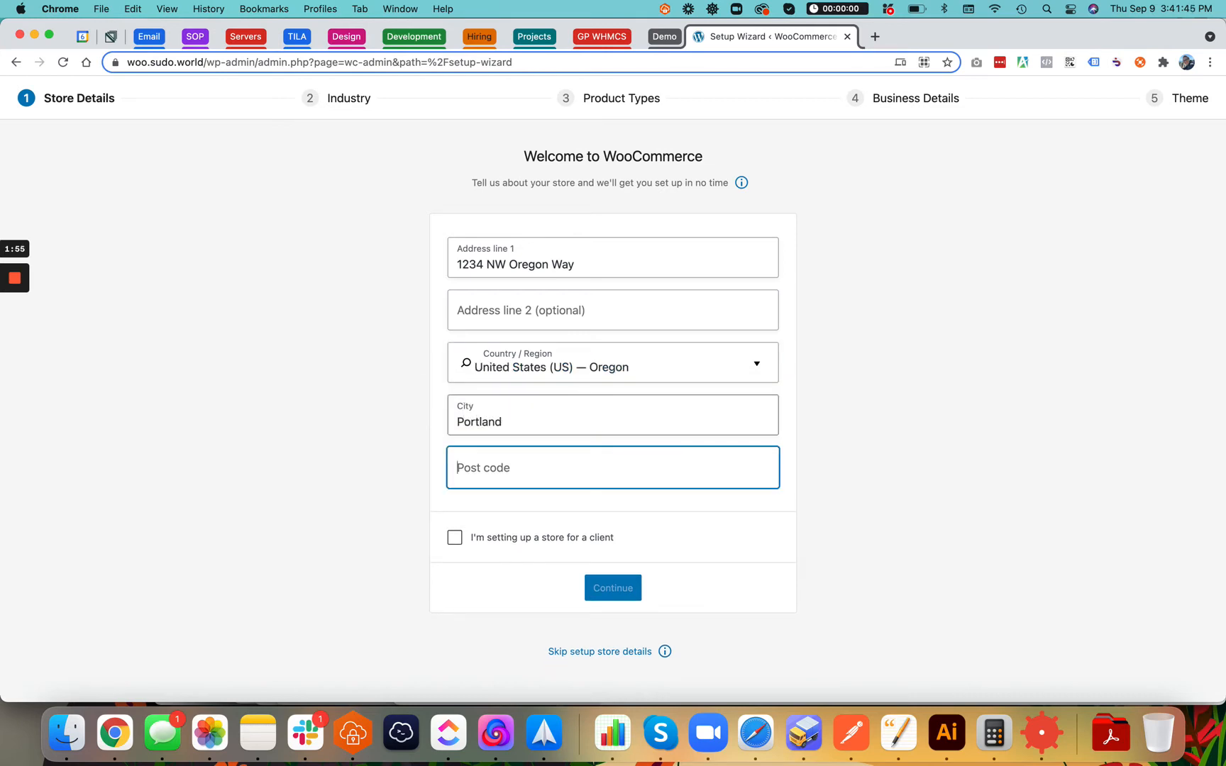
# Step: Fill in the store's post code and submit the store details, declining WooCommerce usage tracking
pyautogui.write('973229')
pyautogui.press('BackSpace')
pyautogui.press('BackSpace')
pyautogui.press('BackSpace')
pyautogui.press('BackSpace')
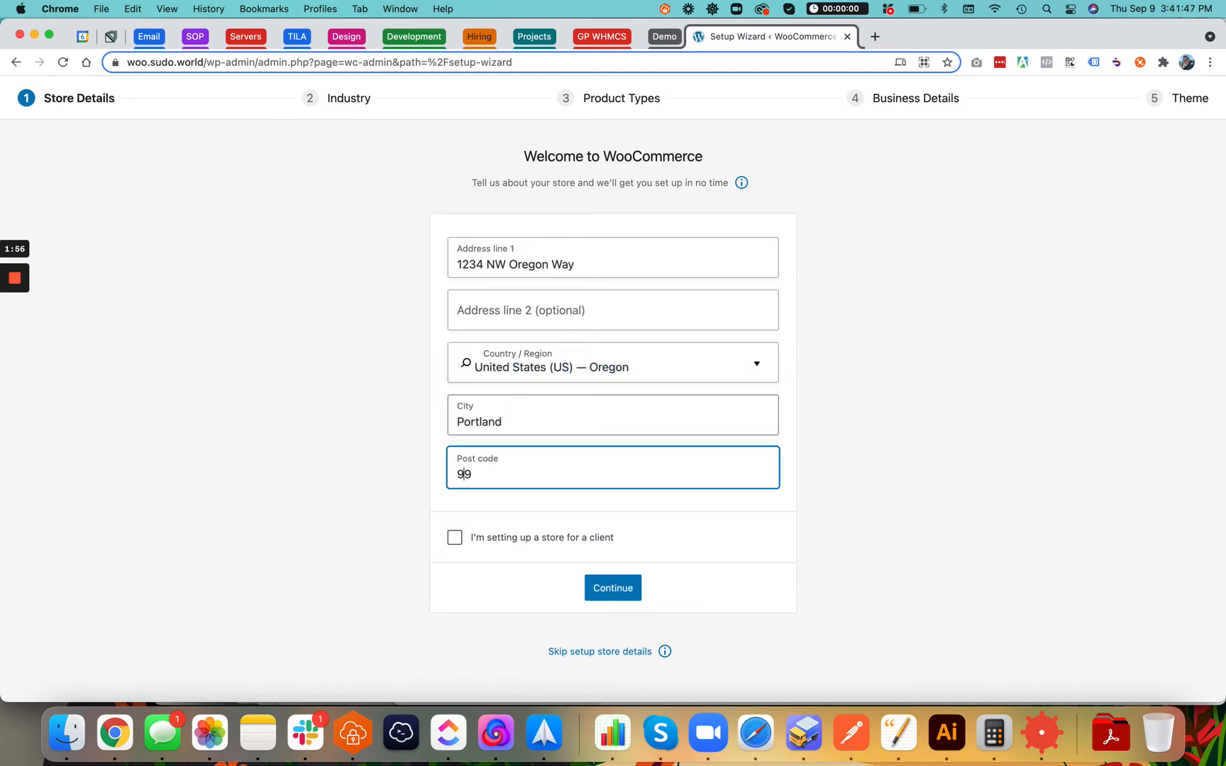
pyautogui.write('7229')
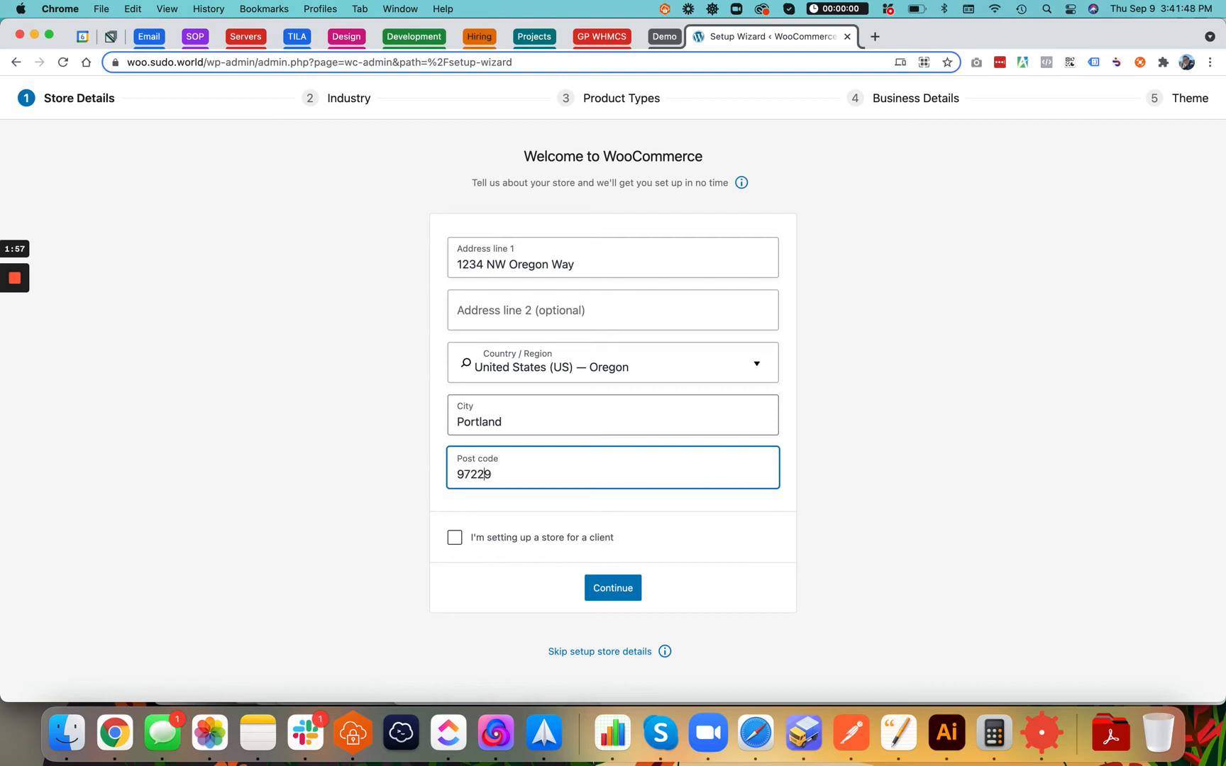
pyautogui.click(512, 566)
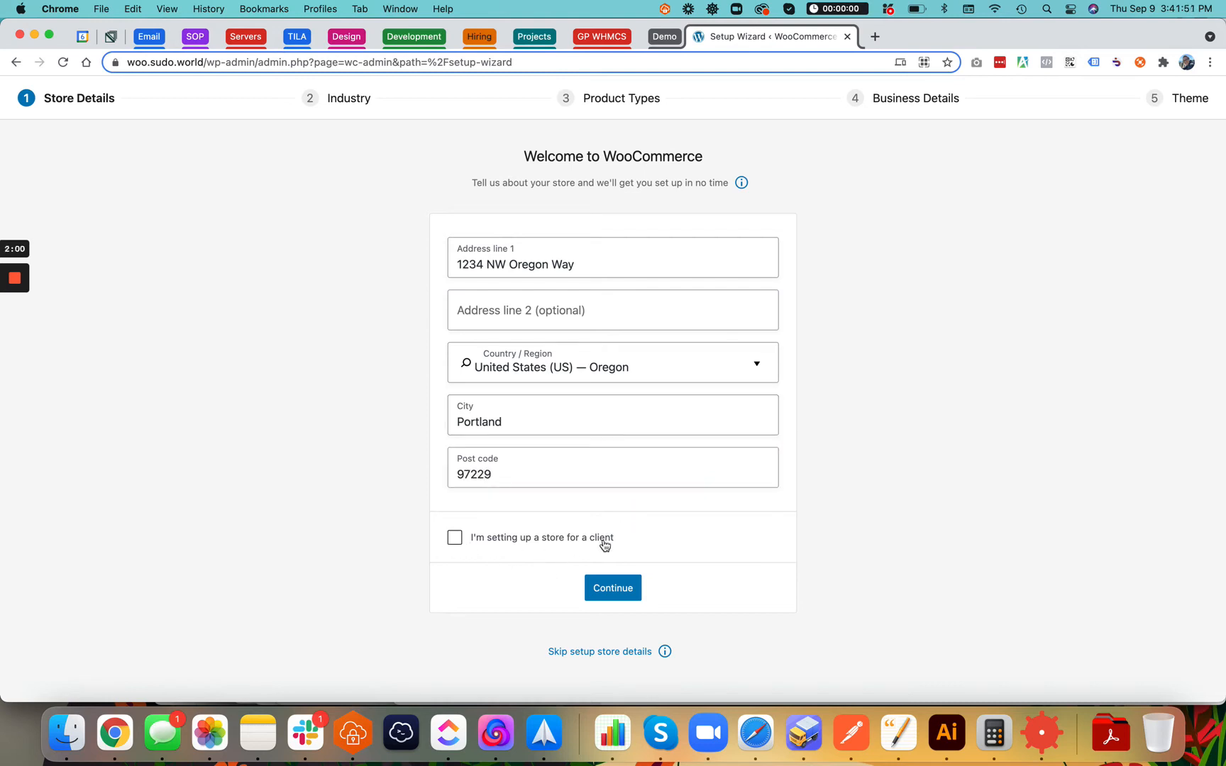
pyautogui.click(613, 587)
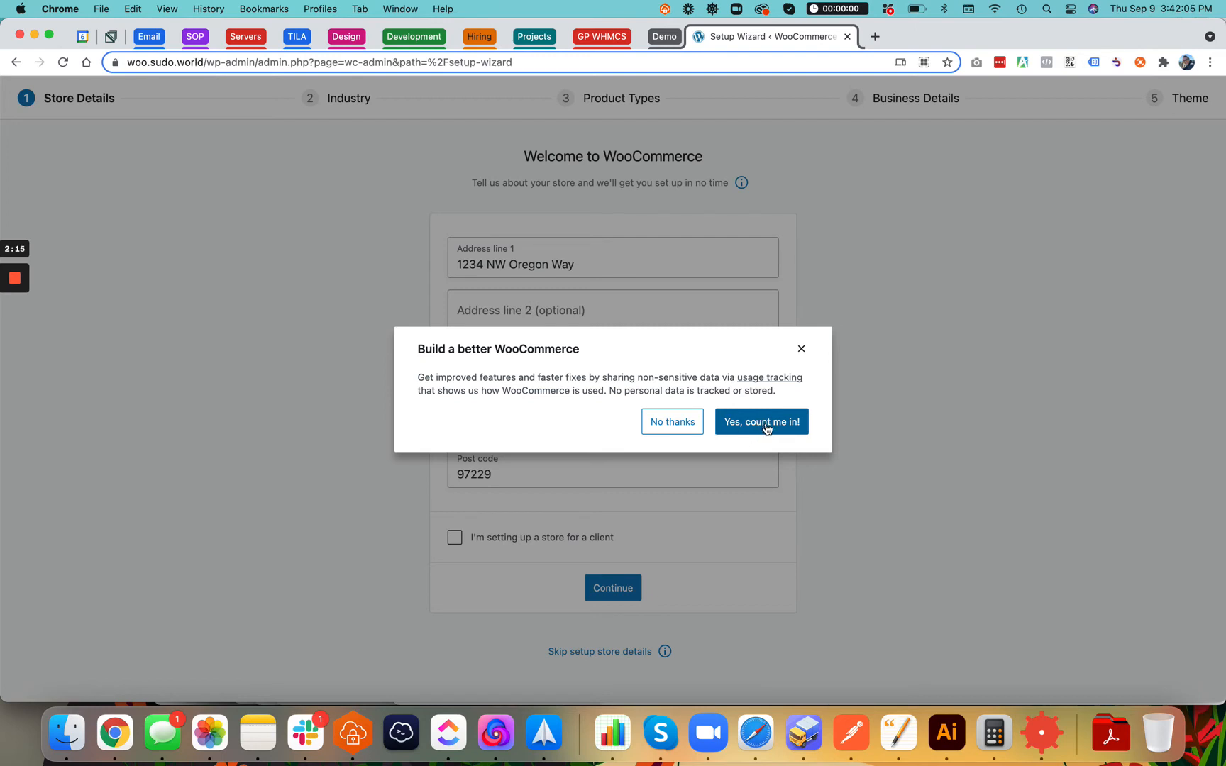
pyautogui.click(683, 424)
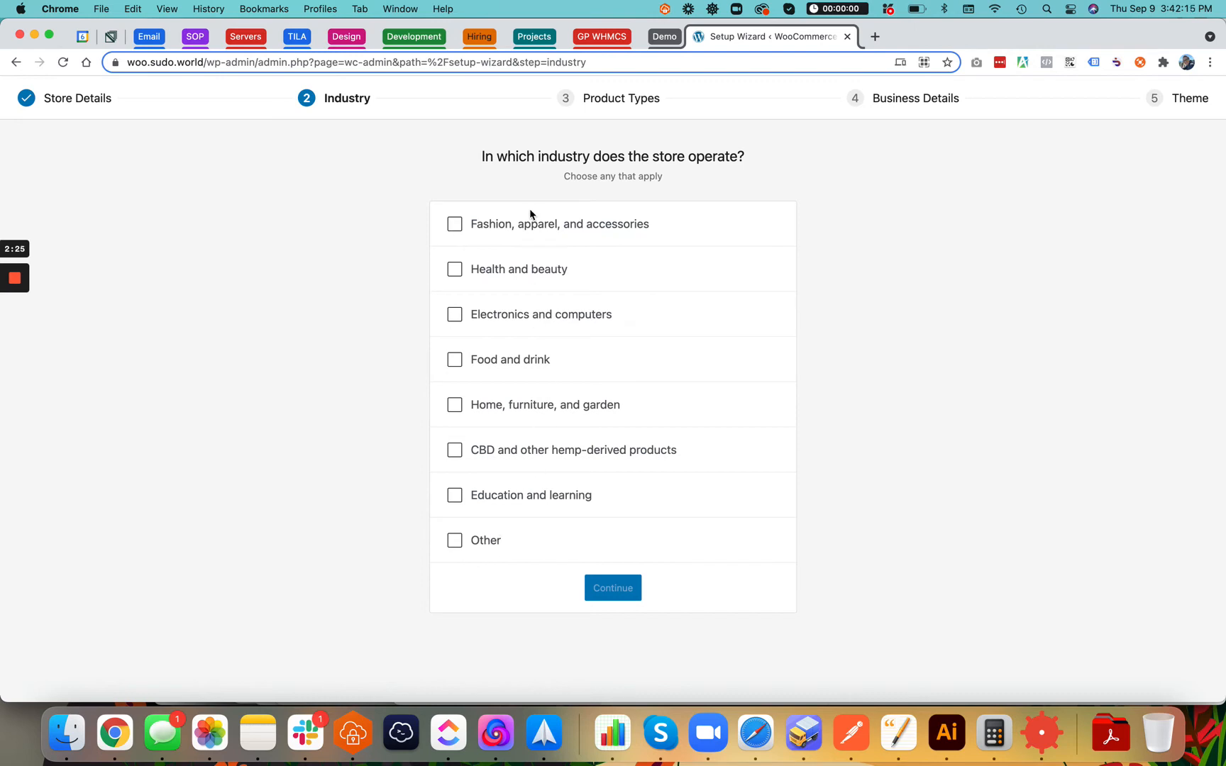
# Step: Choose Other as the store's industry without a description and continue with Physical products as the only product type
pyautogui.click(482, 543)
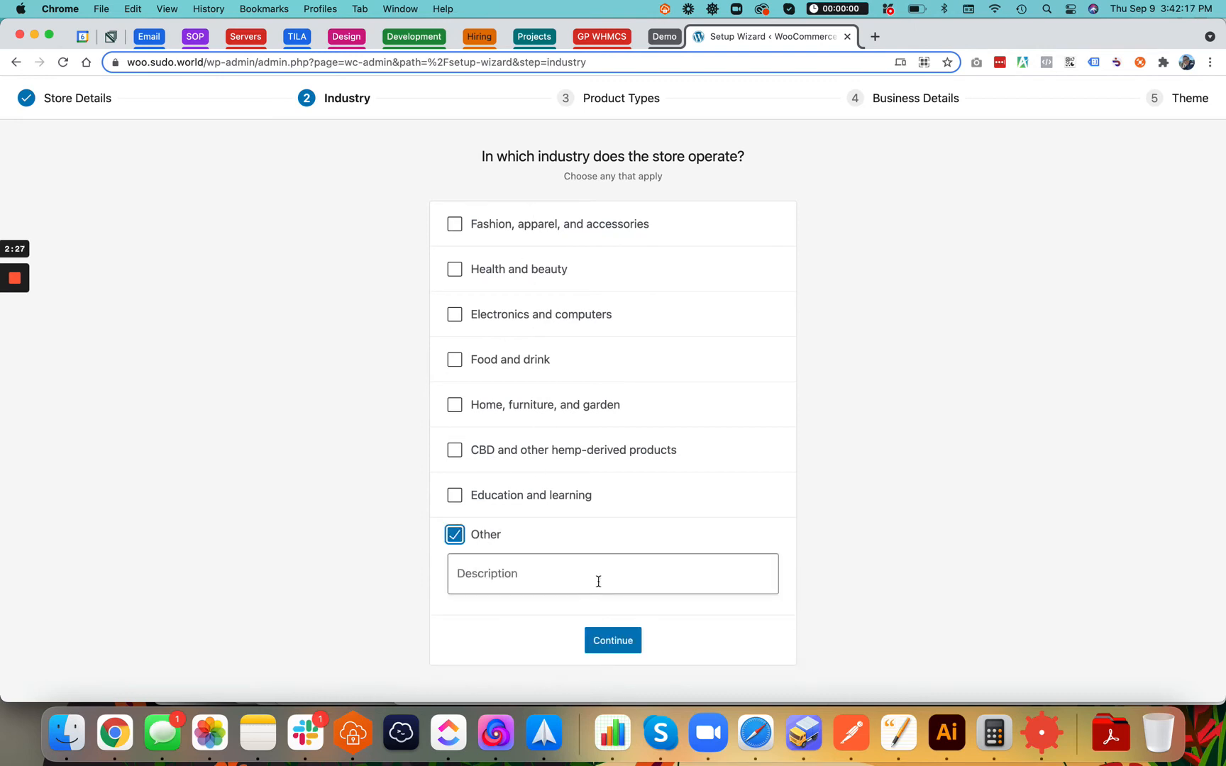
pyautogui.click(613, 642)
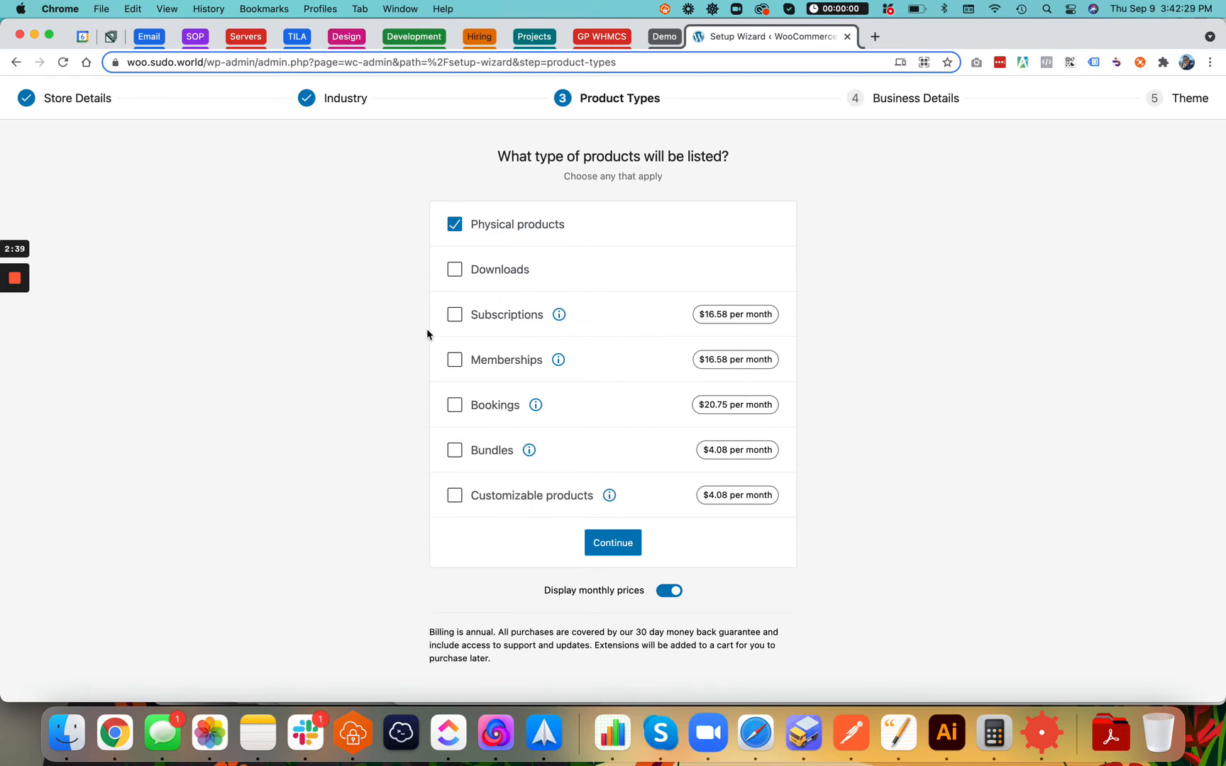
pyautogui.click(617, 543)
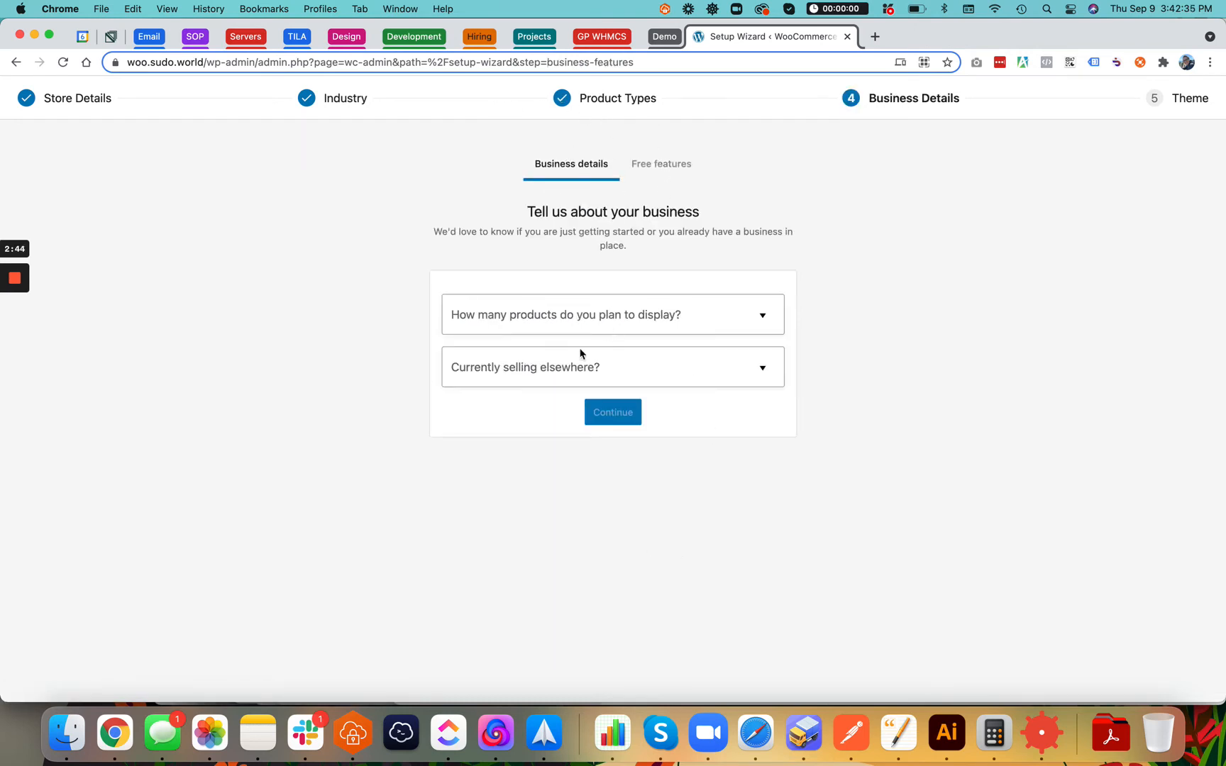
# Step: Set the number of products to display to 1 - 10 and selling elsewhere to No, and submit the business details
pyautogui.click(595, 323)
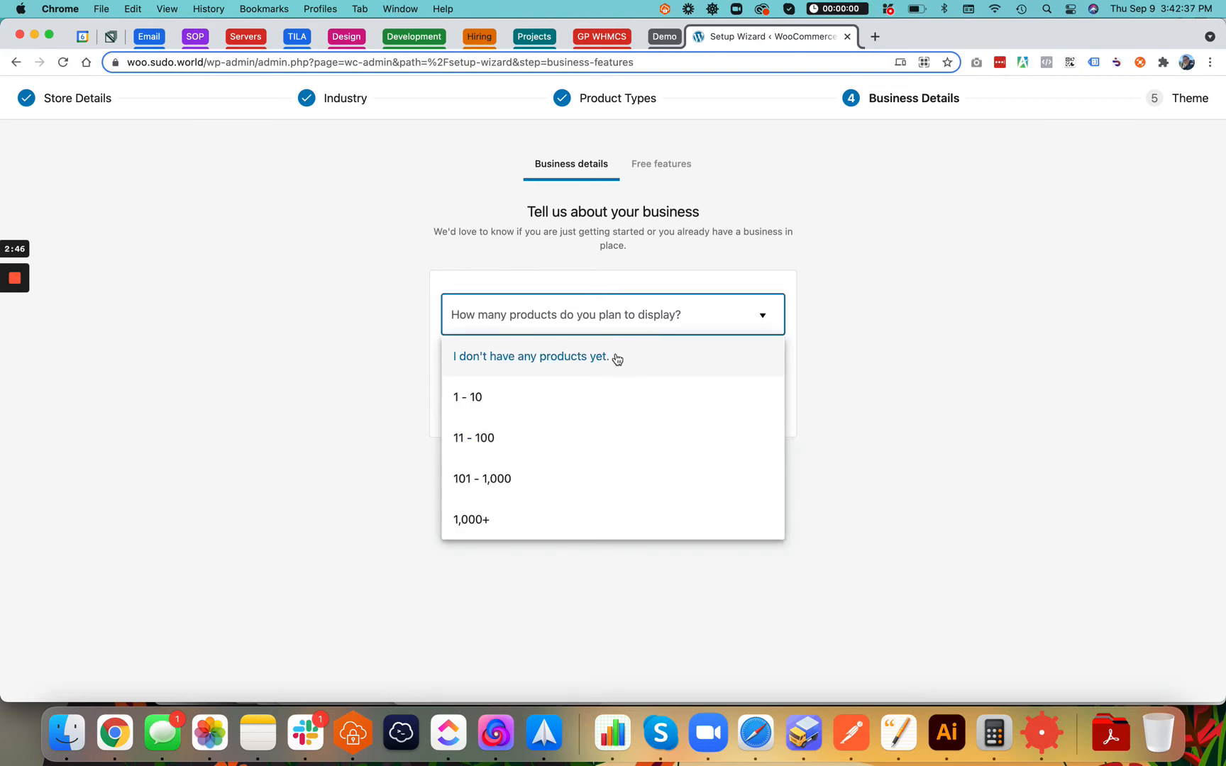
pyautogui.click(594, 399)
pyautogui.click(615, 364)
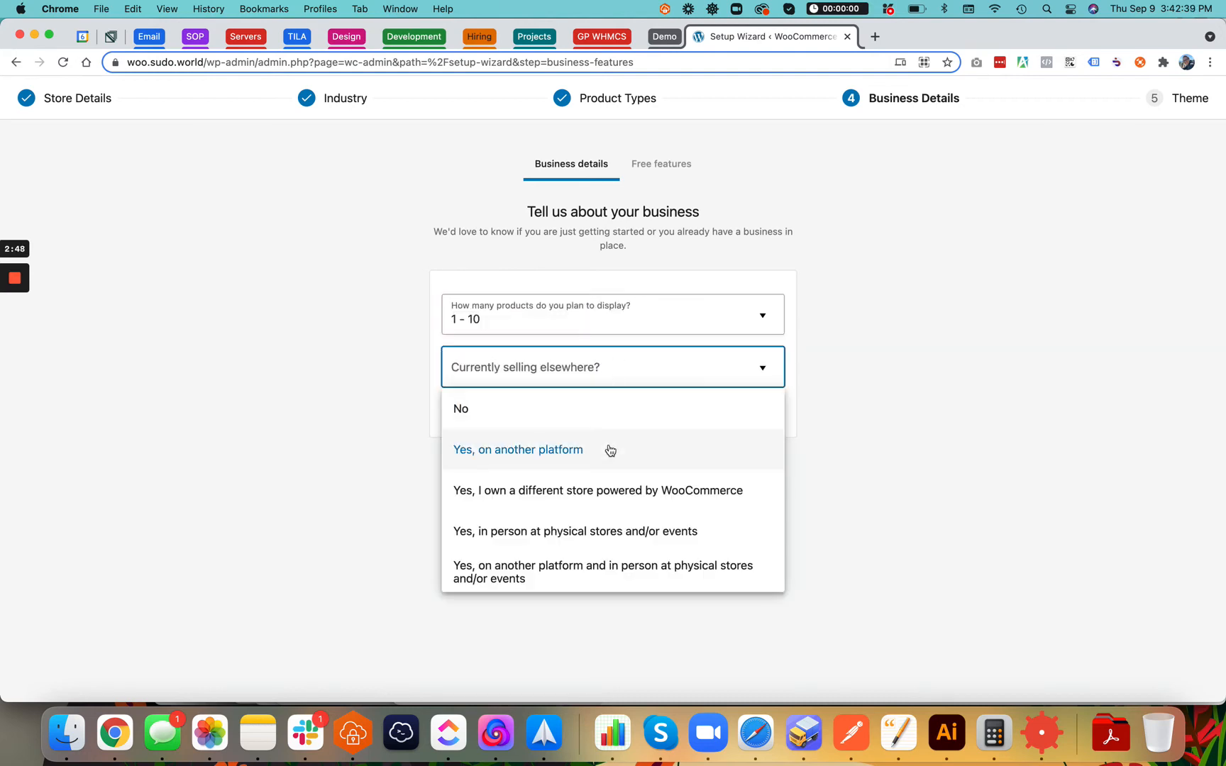
pyautogui.click(632, 425)
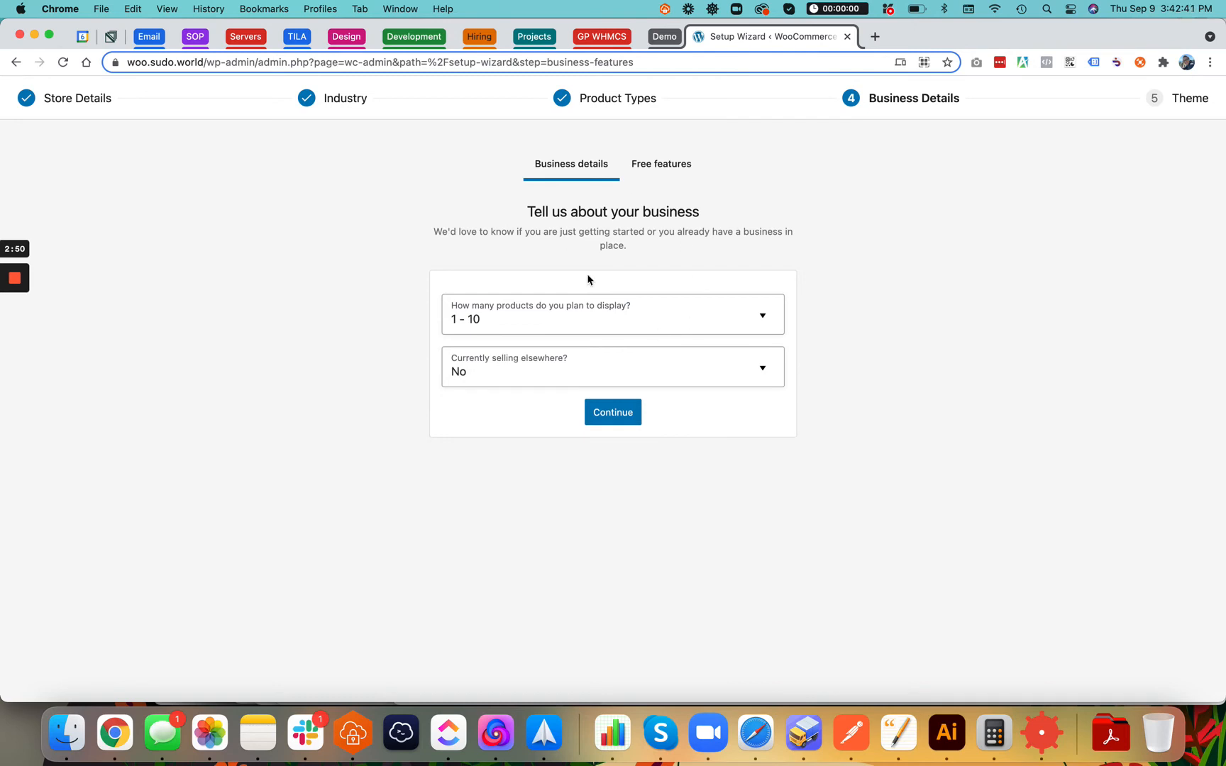
pyautogui.click(613, 413)
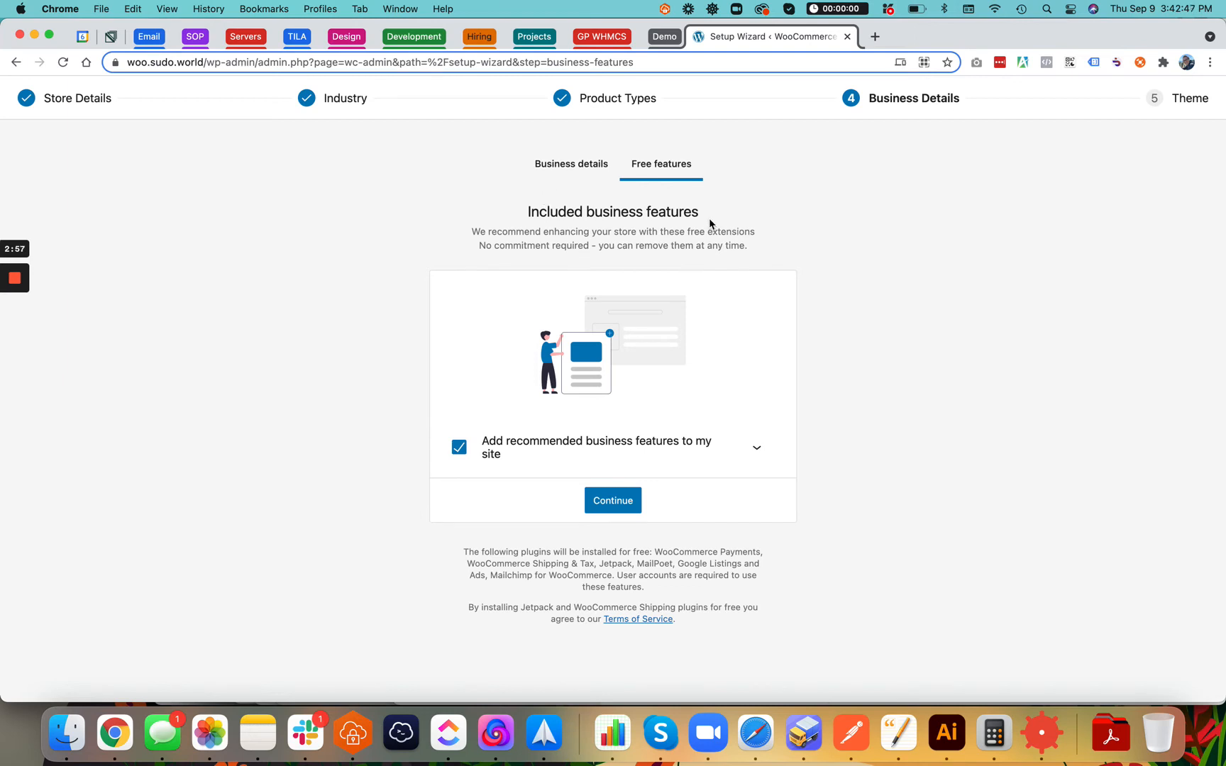
# Step: Review the recommended free business features, exclude all of them from the site and continue to the theme selection
pyautogui.click(763, 446)
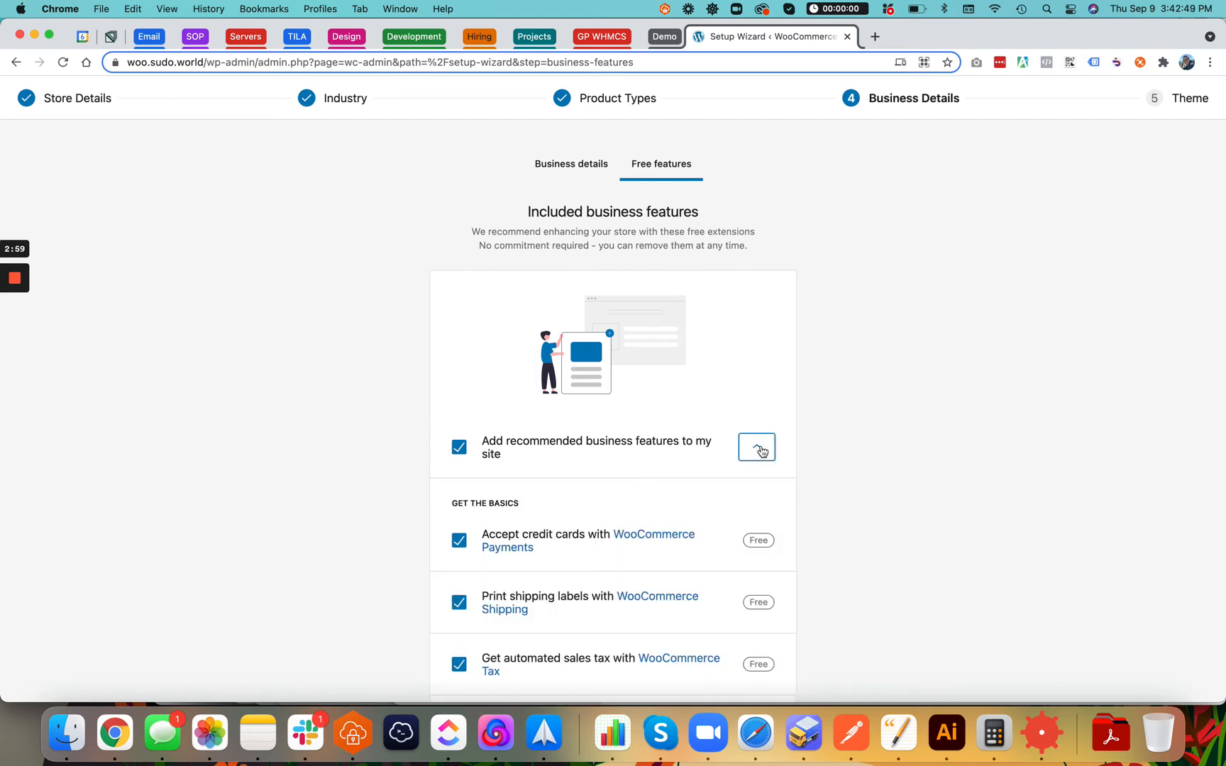
pyautogui.scroll(-1, 723, 489)
pyautogui.scroll(-4, 724, 497)
pyautogui.scroll(-3, 665, 351)
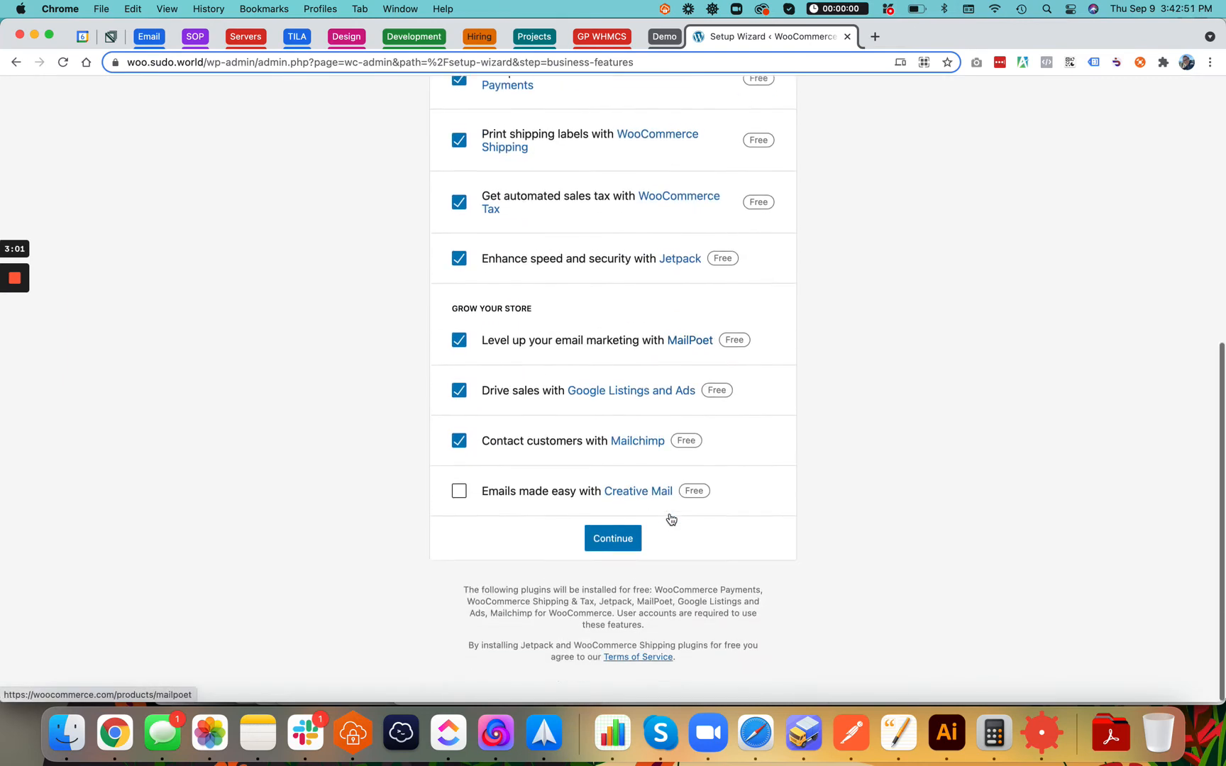
pyautogui.scroll(10, 596, 470)
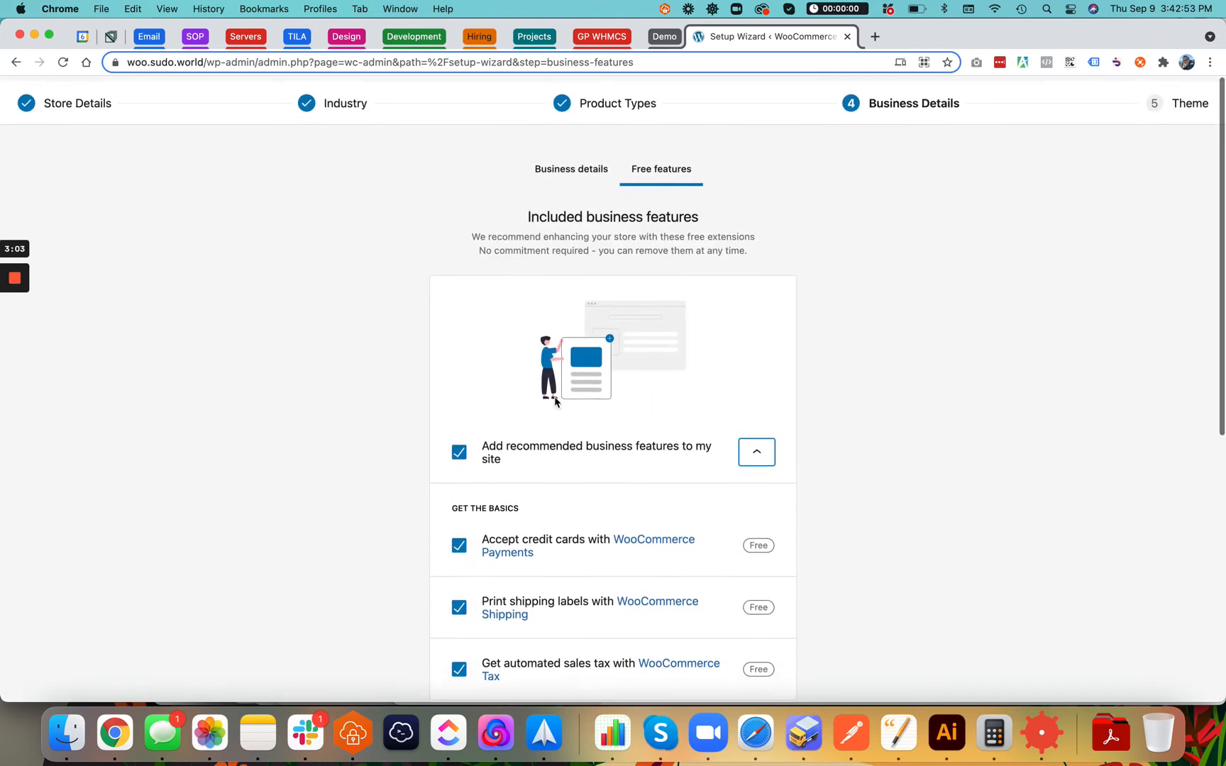
pyautogui.click(469, 446)
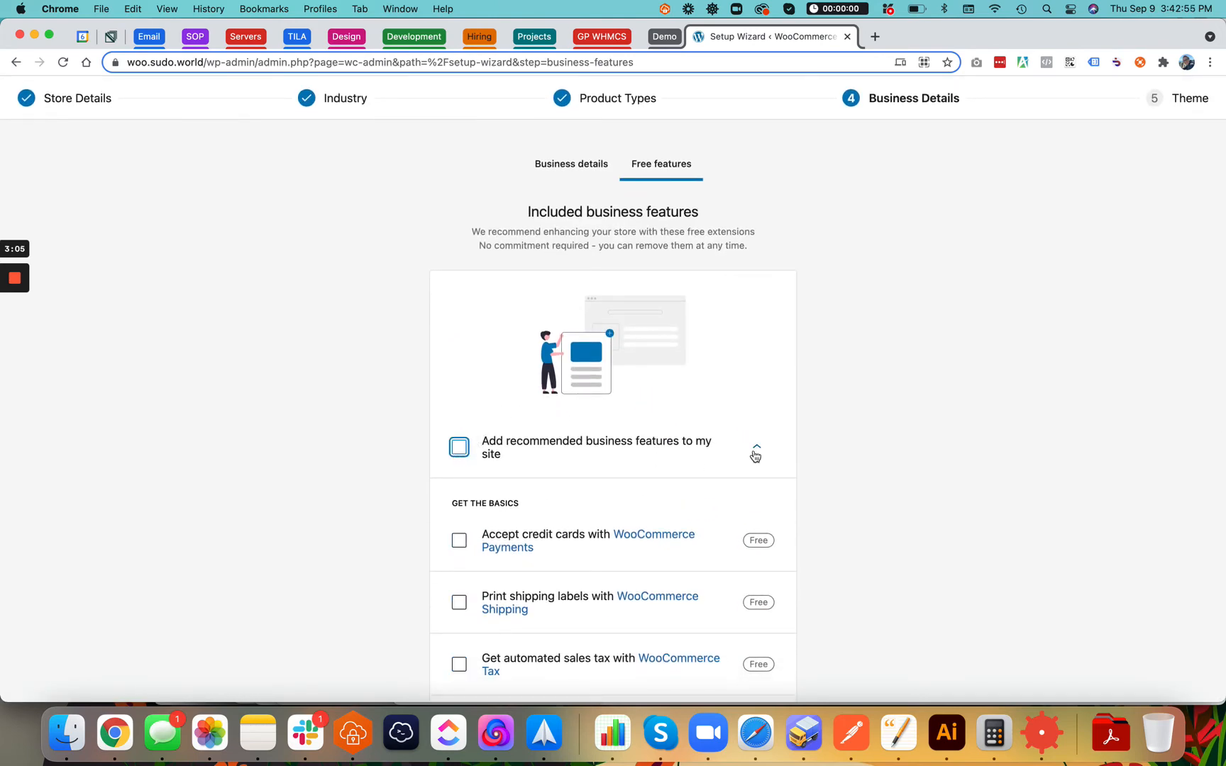
pyautogui.click(754, 452)
pyautogui.click(613, 501)
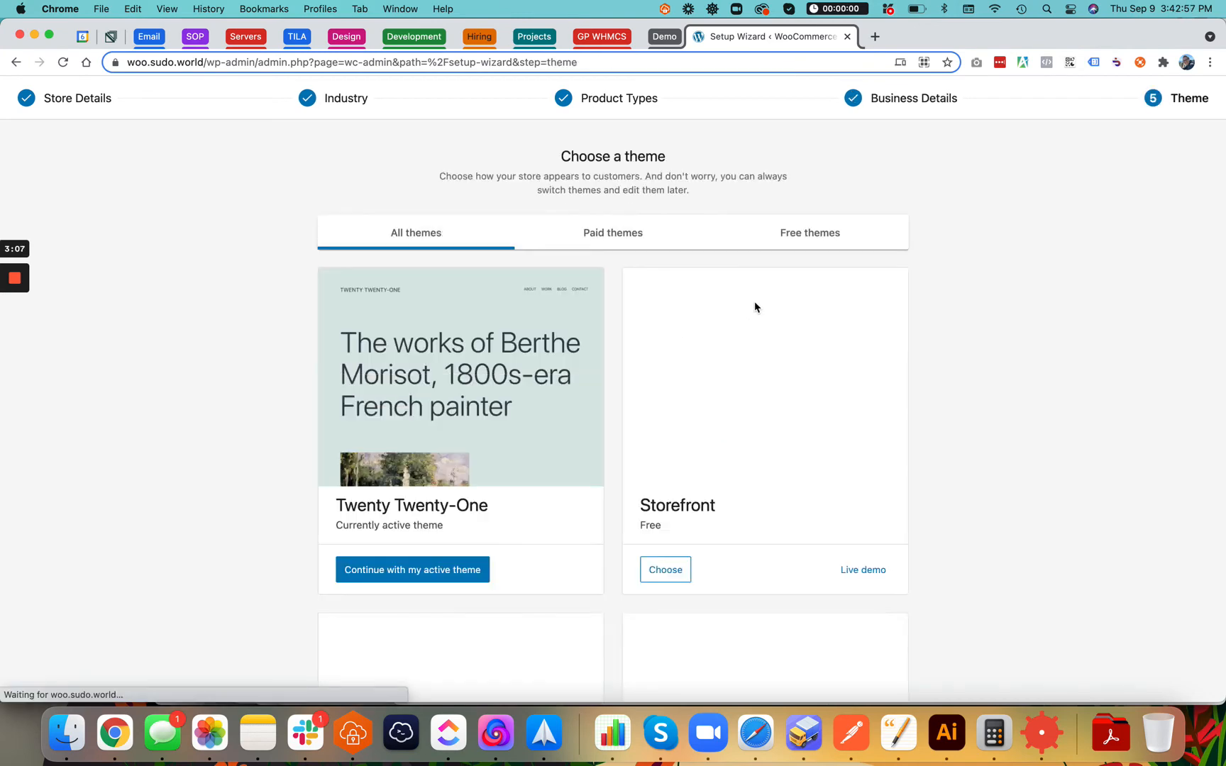
# Step: Look through the available store themes and skip the theme selection in the setup wizard
pyautogui.scroll(-6, 633, 546)
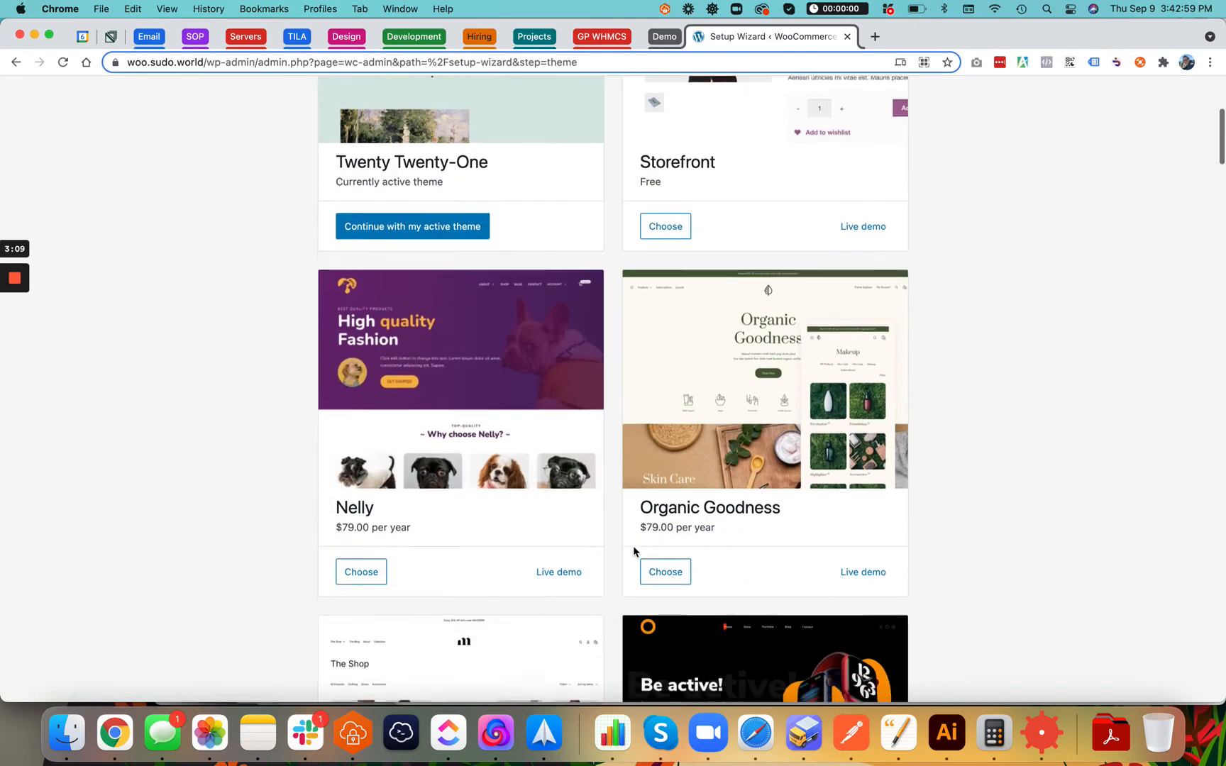
pyautogui.scroll(-6, 635, 551)
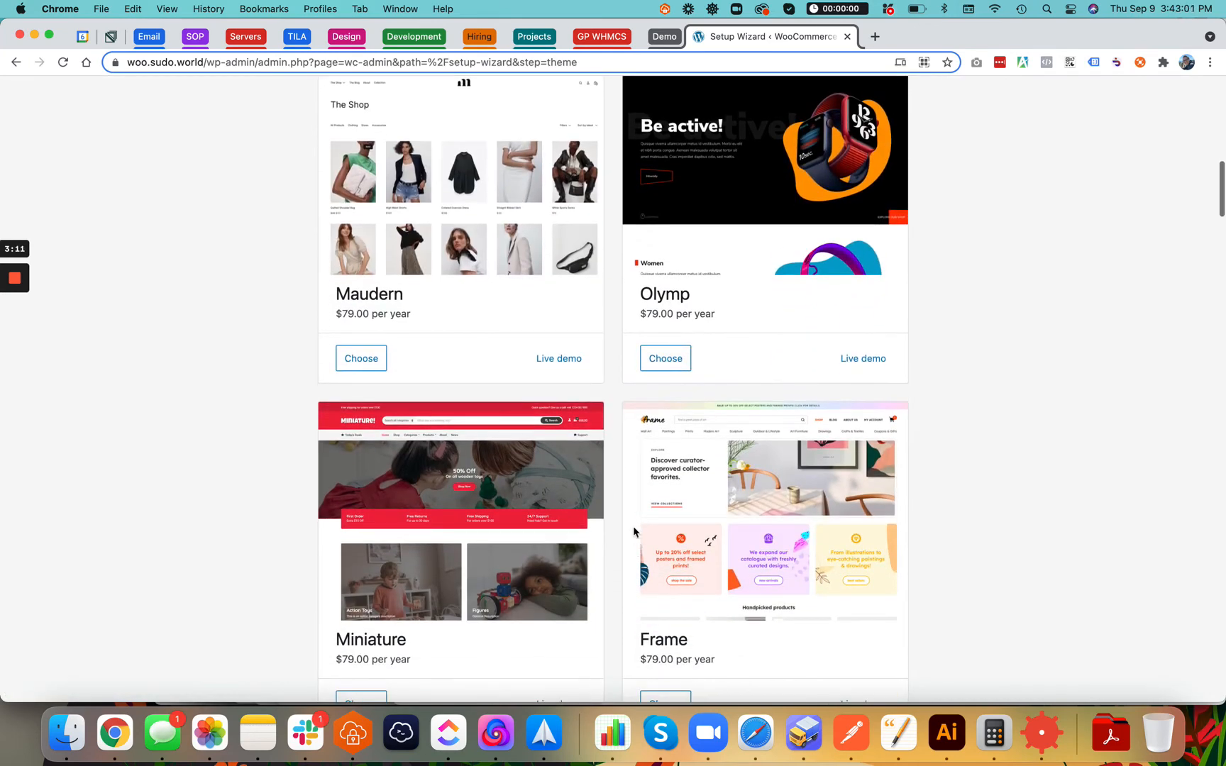
pyautogui.scroll(15, 634, 518)
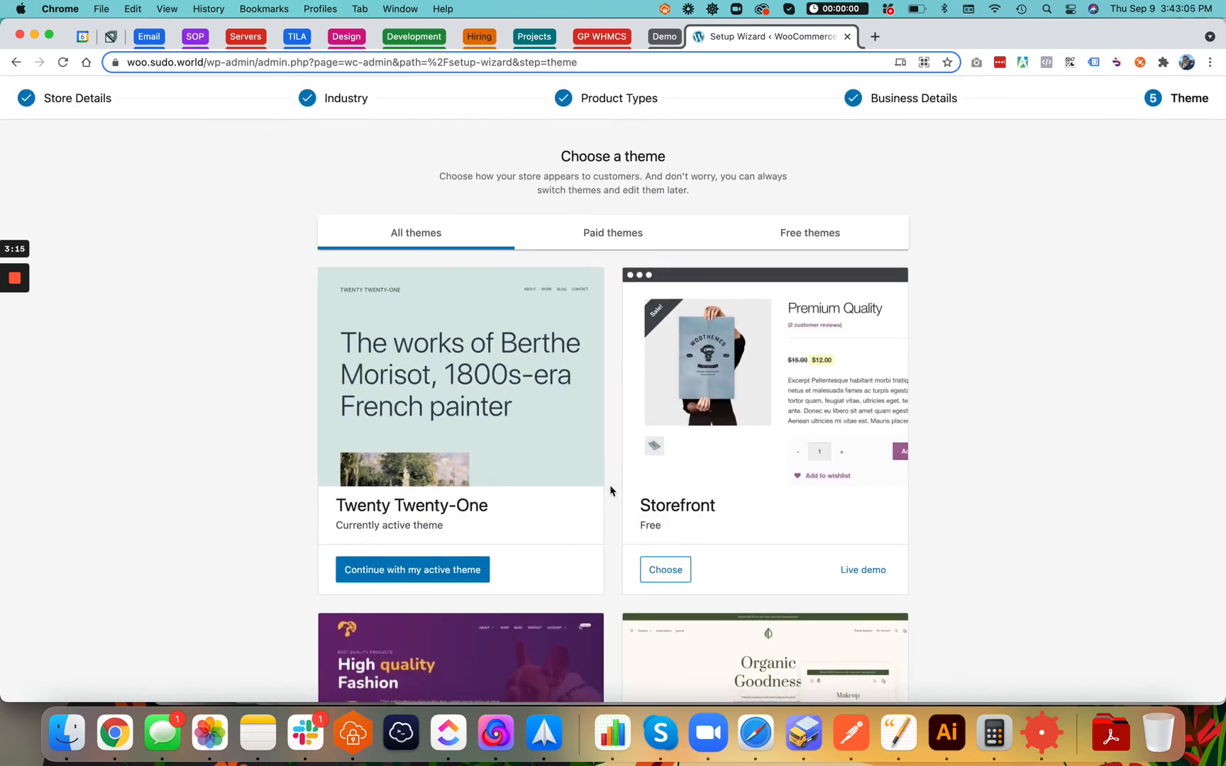
pyautogui.scroll(-1, 609, 485)
pyautogui.scroll(1, 610, 484)
pyautogui.scroll(-20, 609, 490)
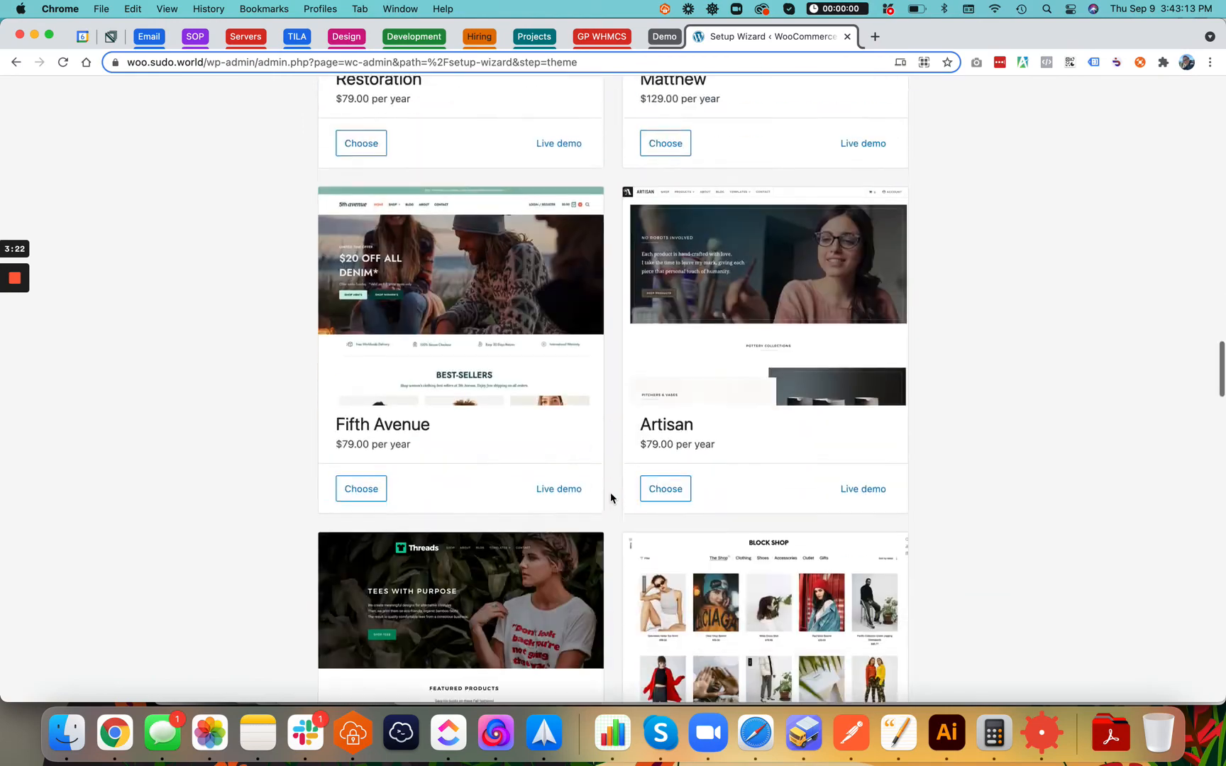
pyautogui.scroll(-15, 610, 498)
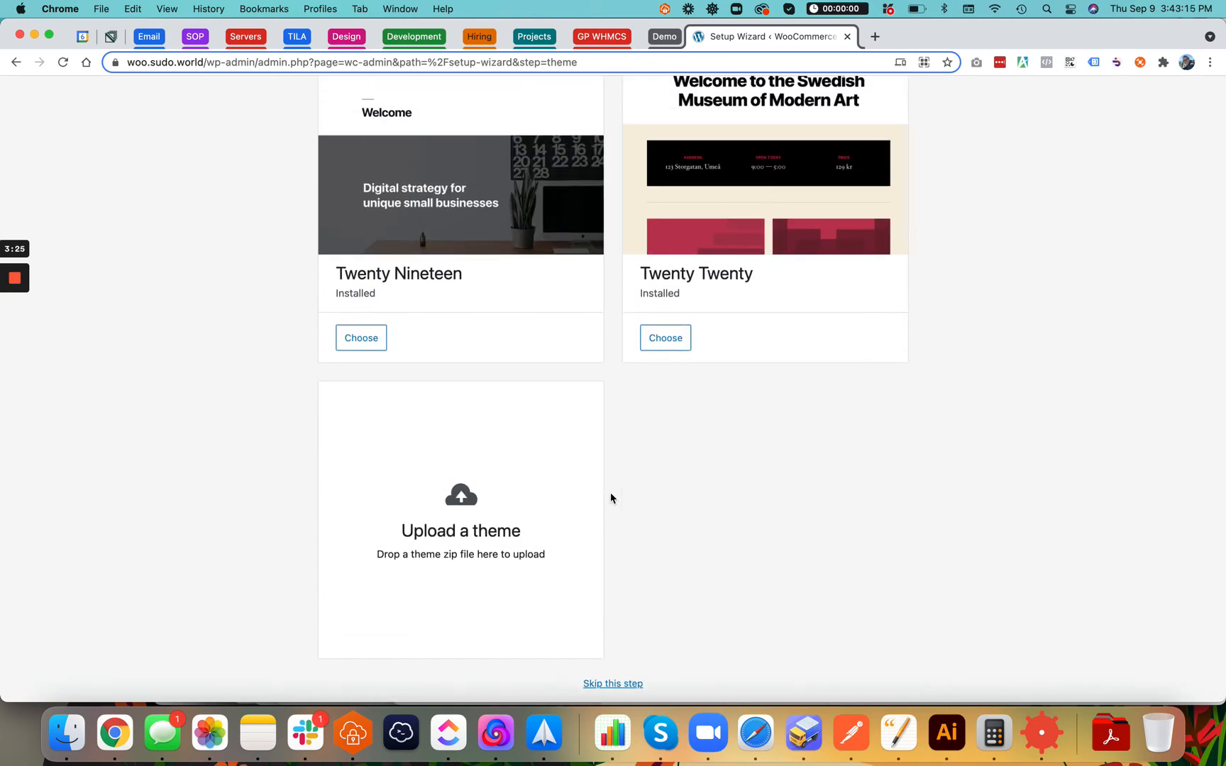
pyautogui.click(615, 684)
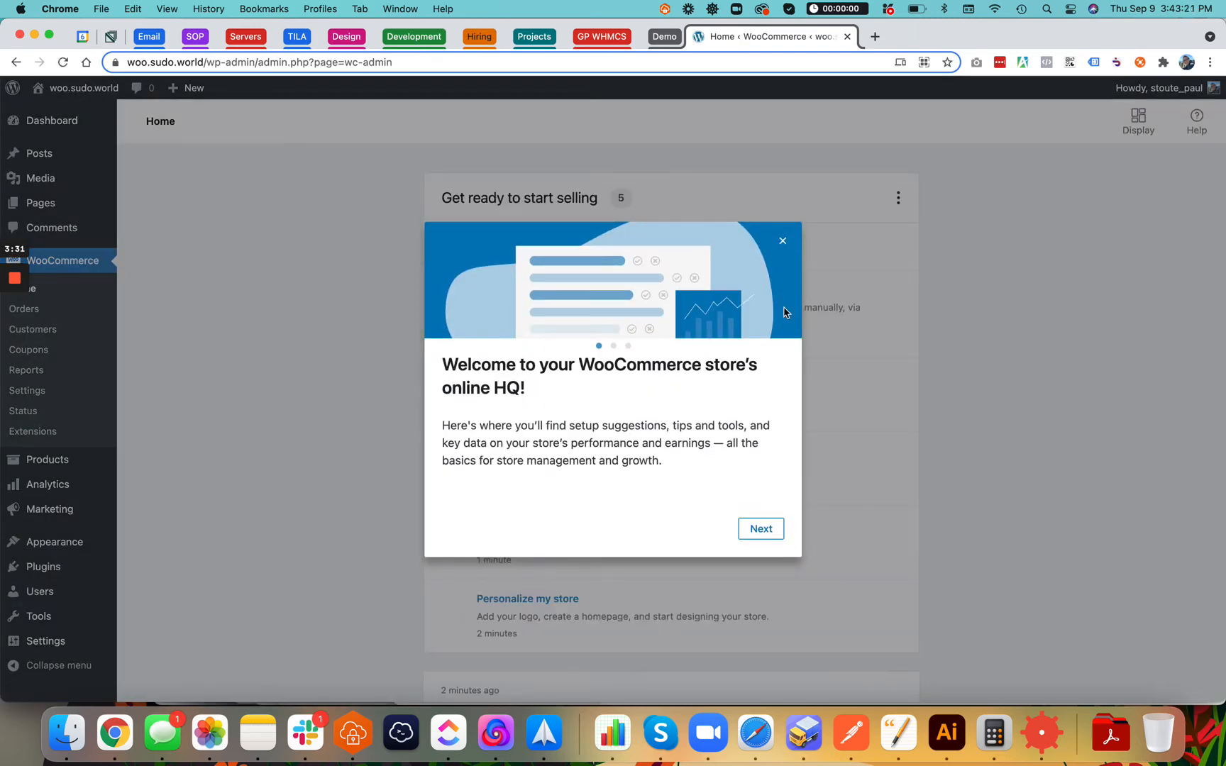
# Step: Dismiss the store welcome message and look over the remaining setup tasks and the WooCommerce, Products, Analytics and Marketing sections
pyautogui.click(783, 242)
pyautogui.scroll(-10, 577, 350)
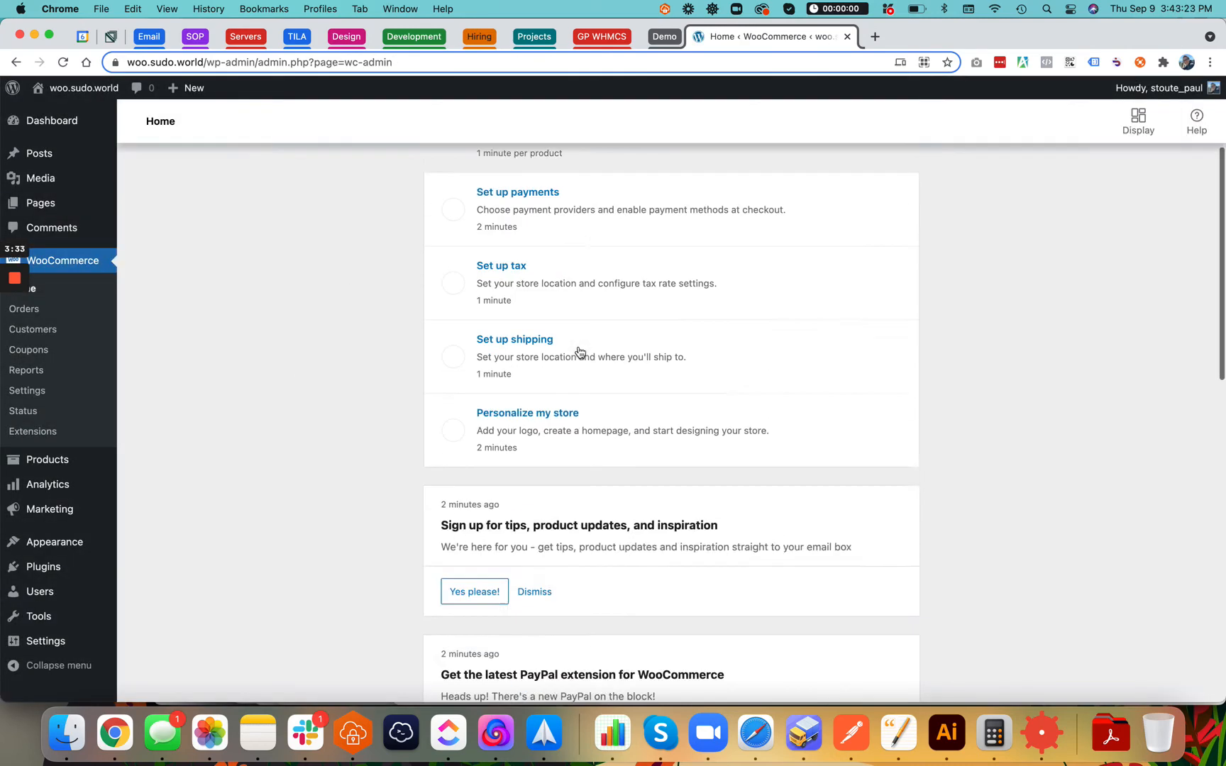
pyautogui.click(73, 264)
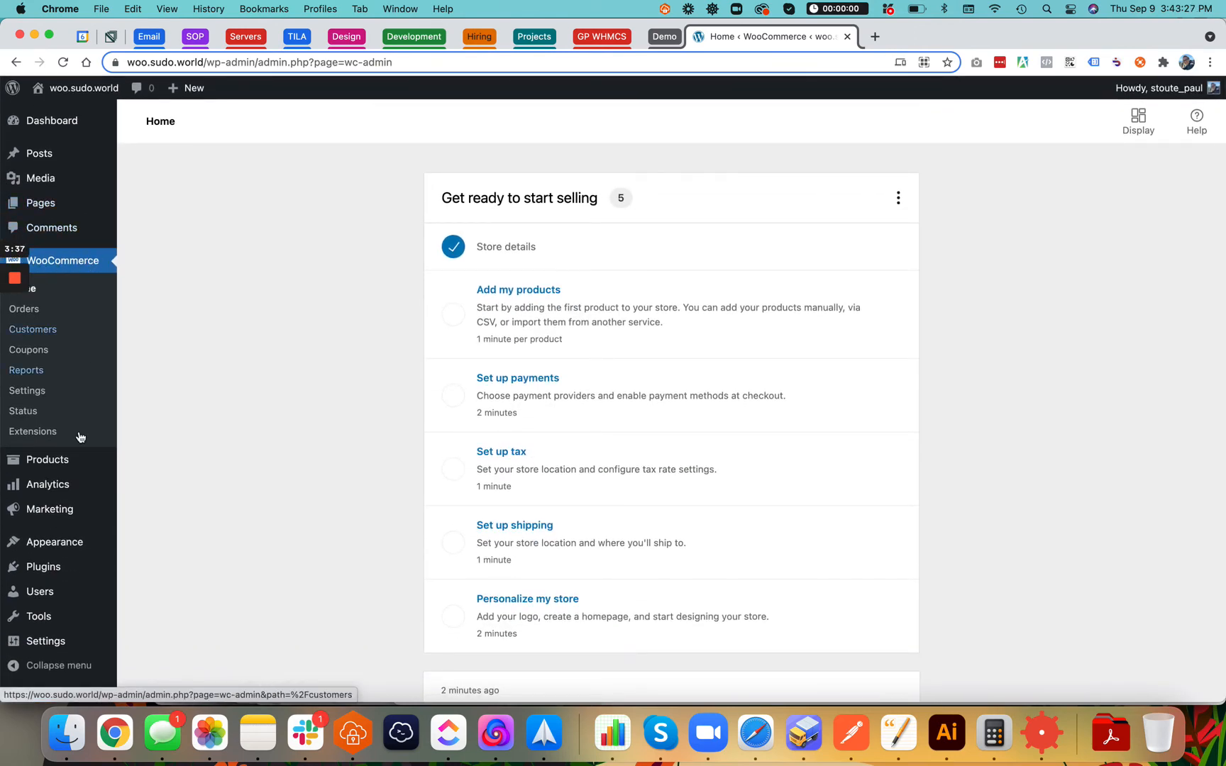
pyautogui.moveTo(70, 470)
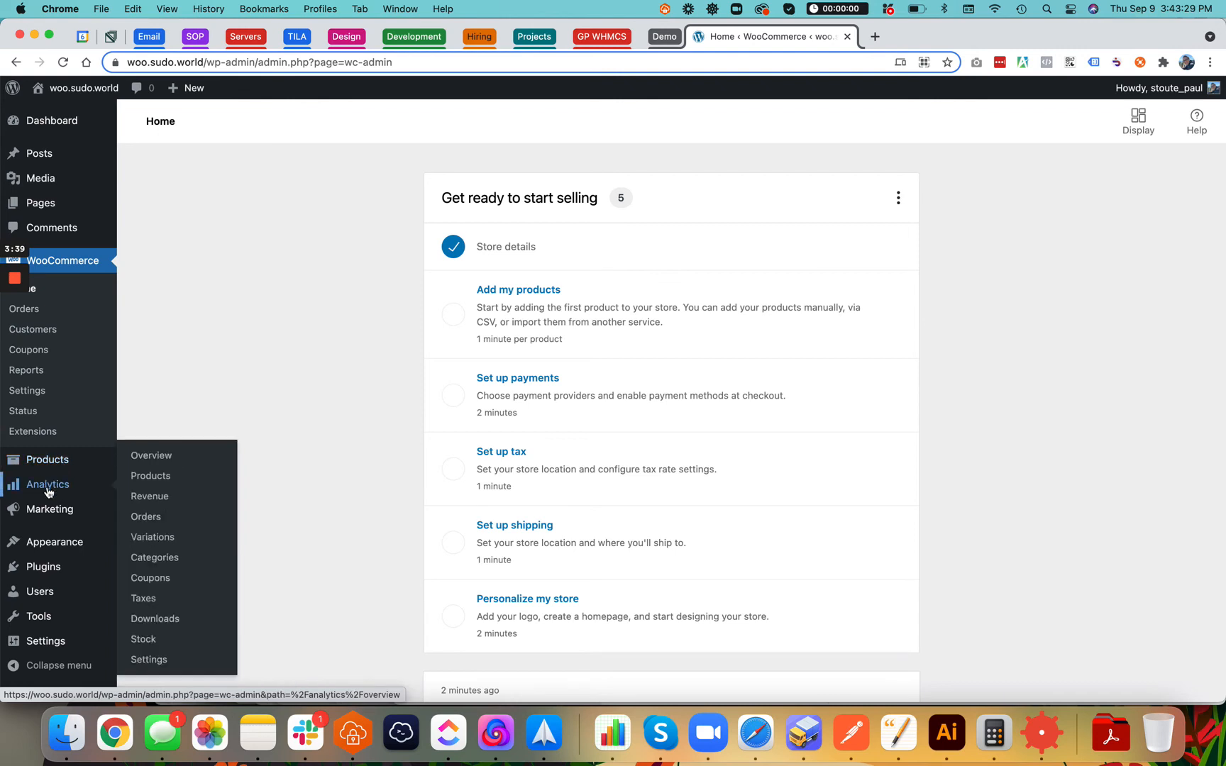
pyautogui.moveTo(49, 521)
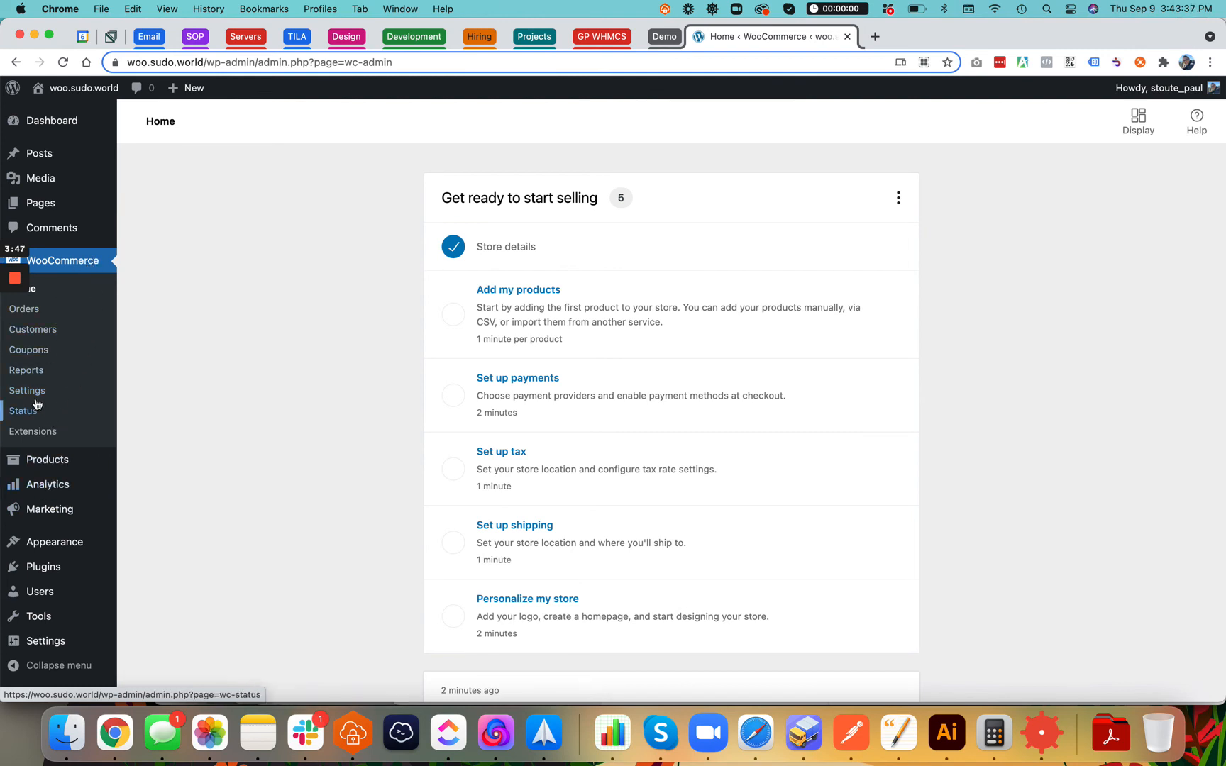
# Step: In the general WooCommerce settings, limit the selling locations to specific countries and add United States (US)
pyautogui.click(32, 391)
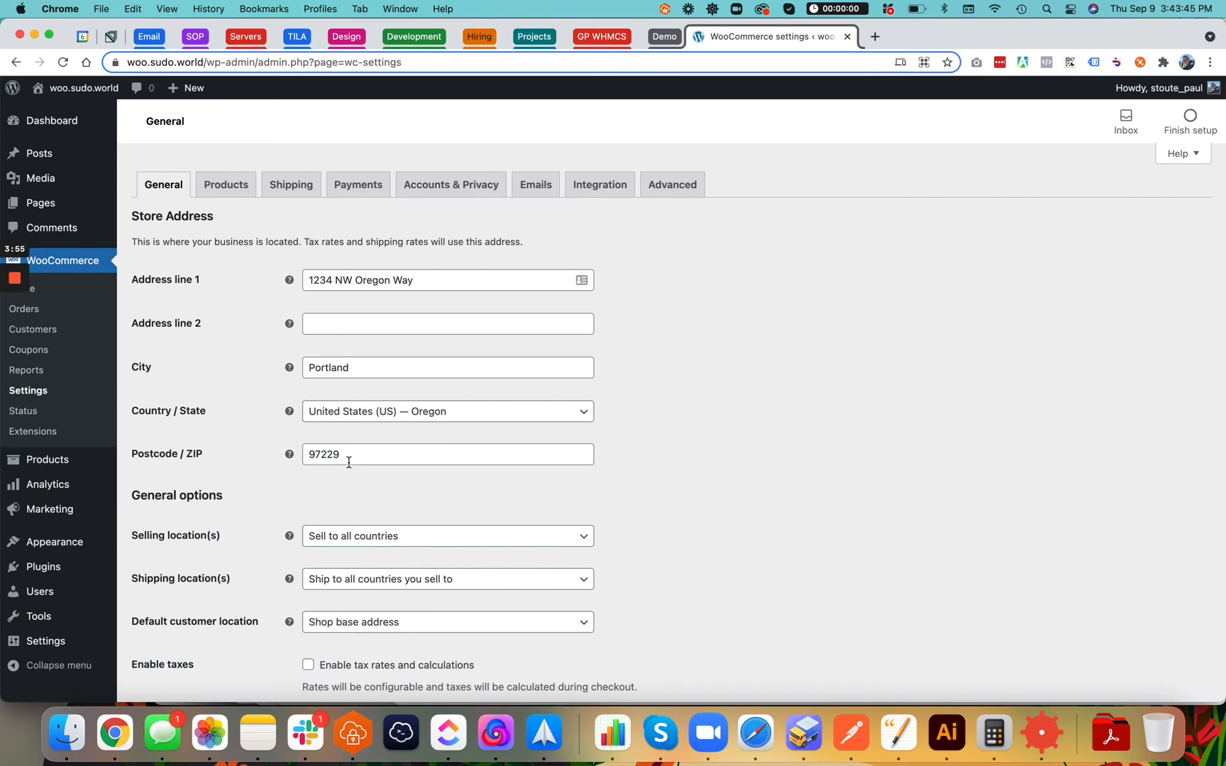
pyautogui.scroll(-5, 348, 462)
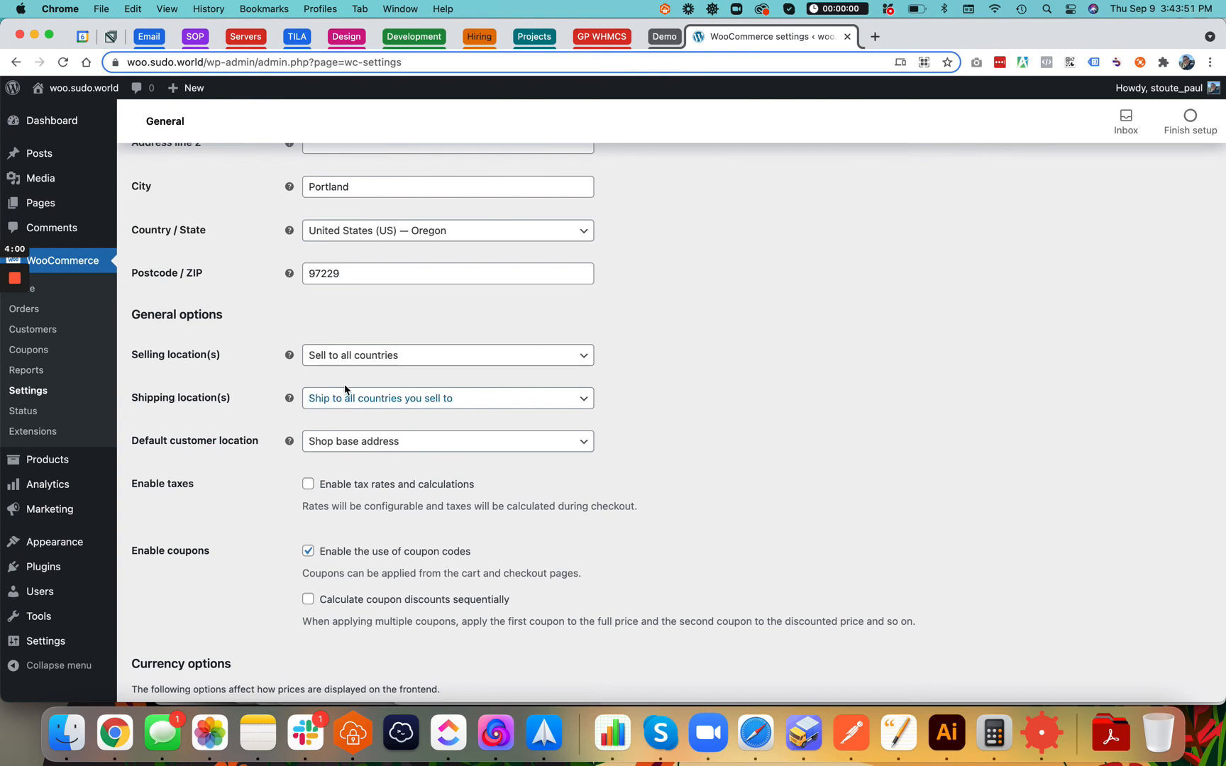
pyautogui.click(377, 358)
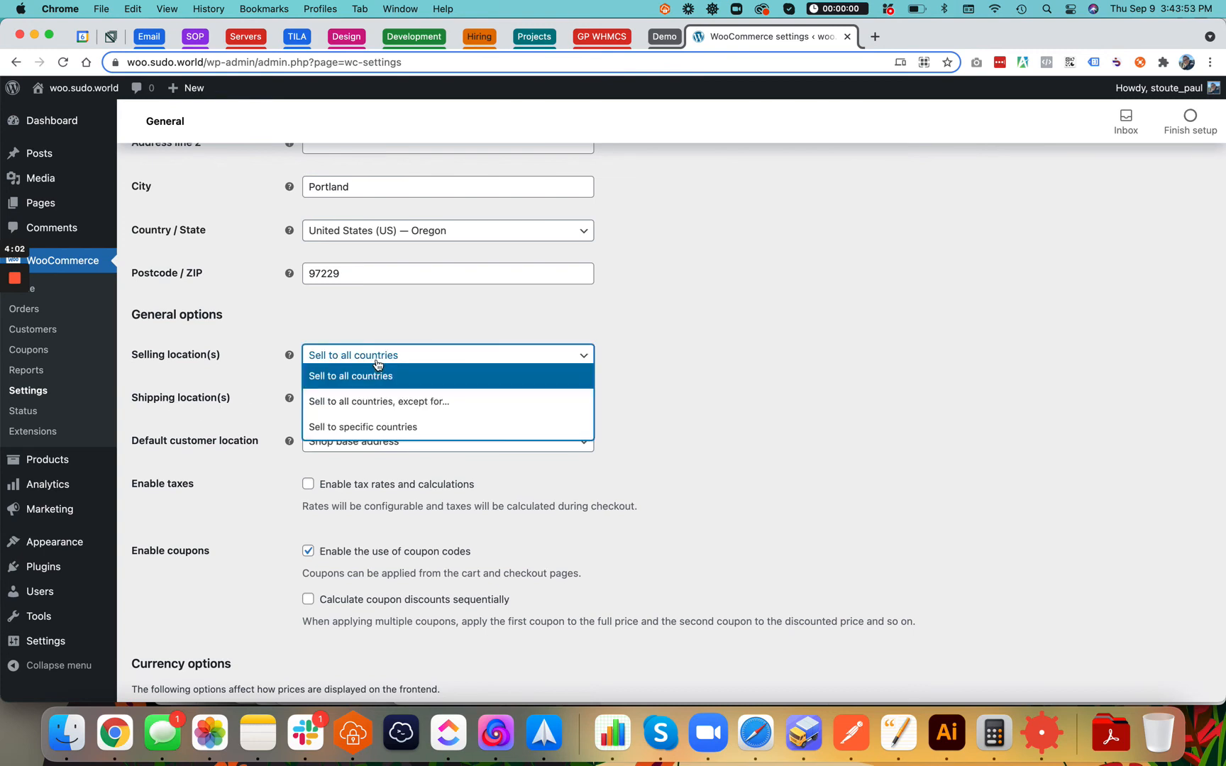
pyautogui.click(388, 427)
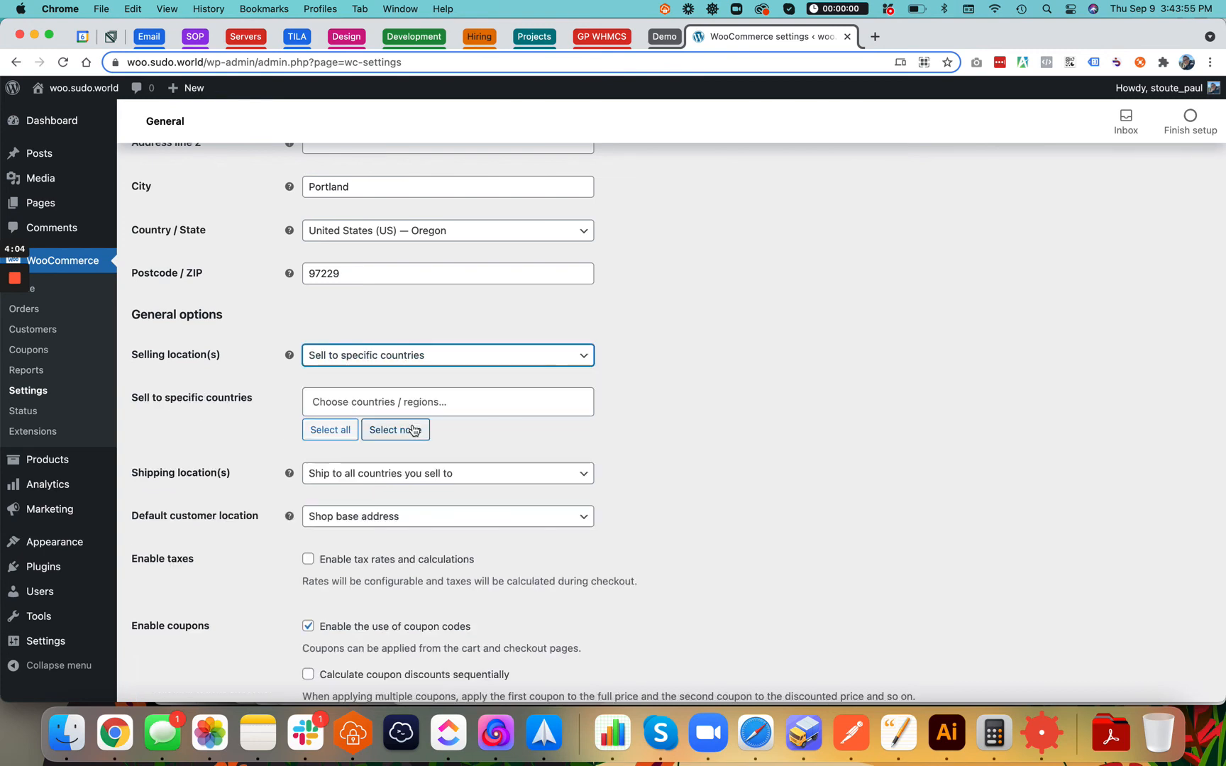
pyautogui.click(412, 402)
pyautogui.write('un')
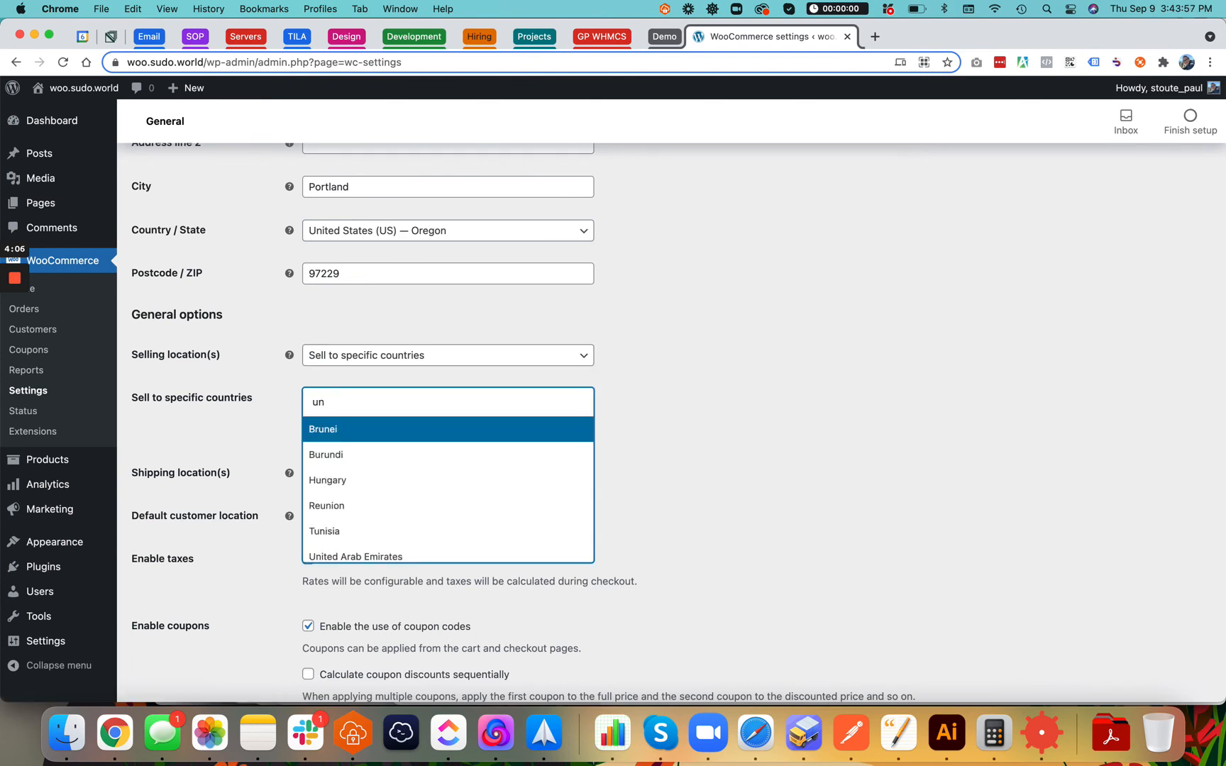
pyautogui.write('i')
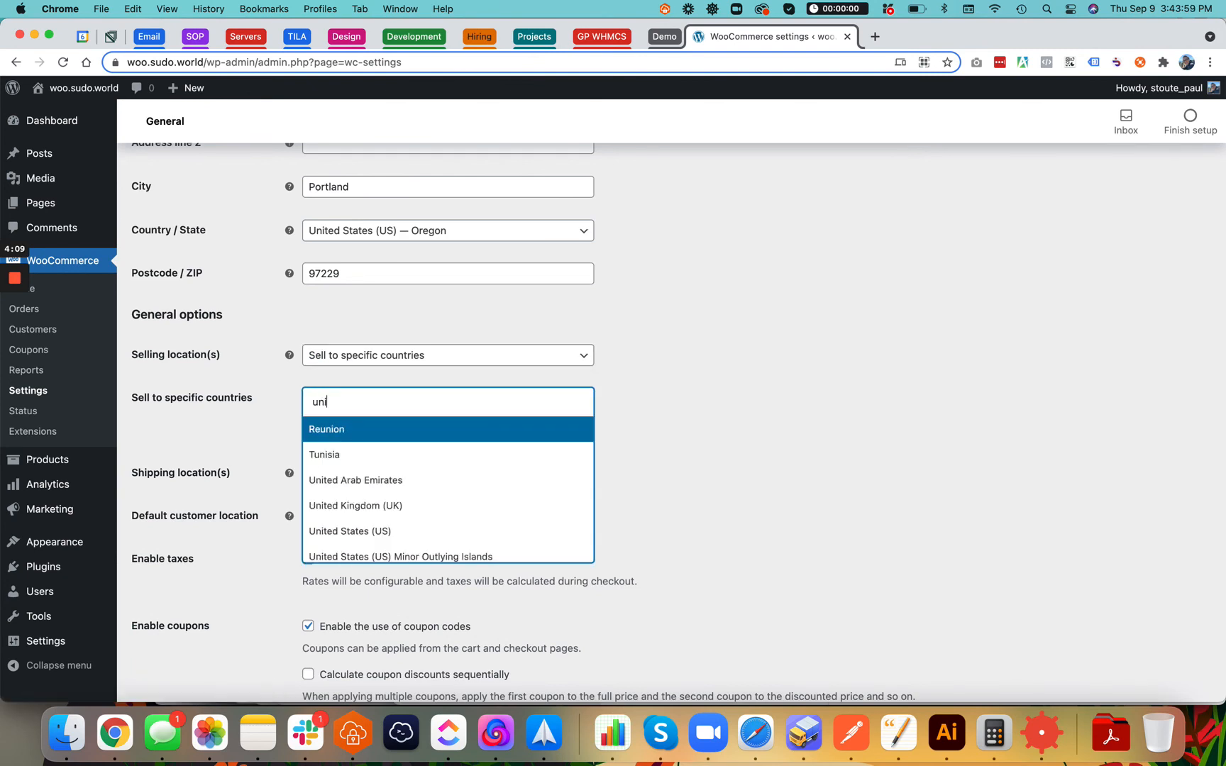
pyautogui.click(403, 533)
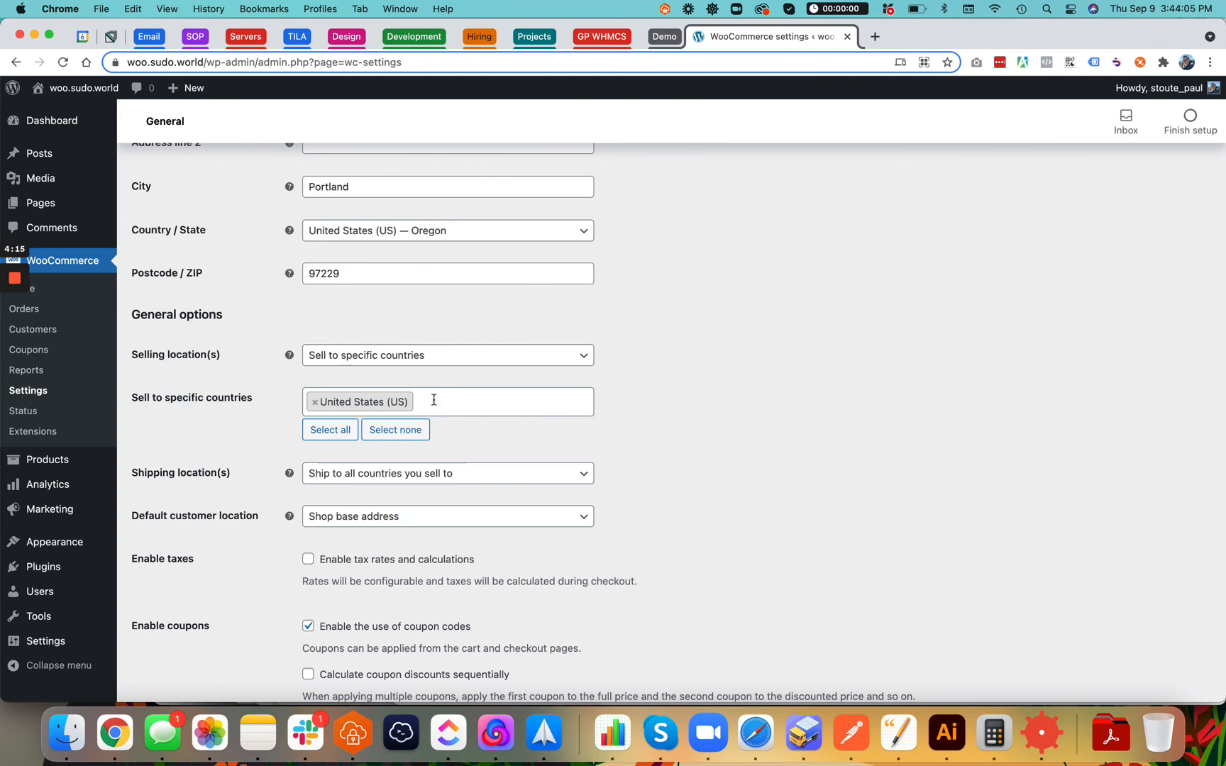
# Step: Try Ship to all countries as the shipping location and set it back to Ship to all countries you sell to
pyautogui.scroll(-1, 499, 444)
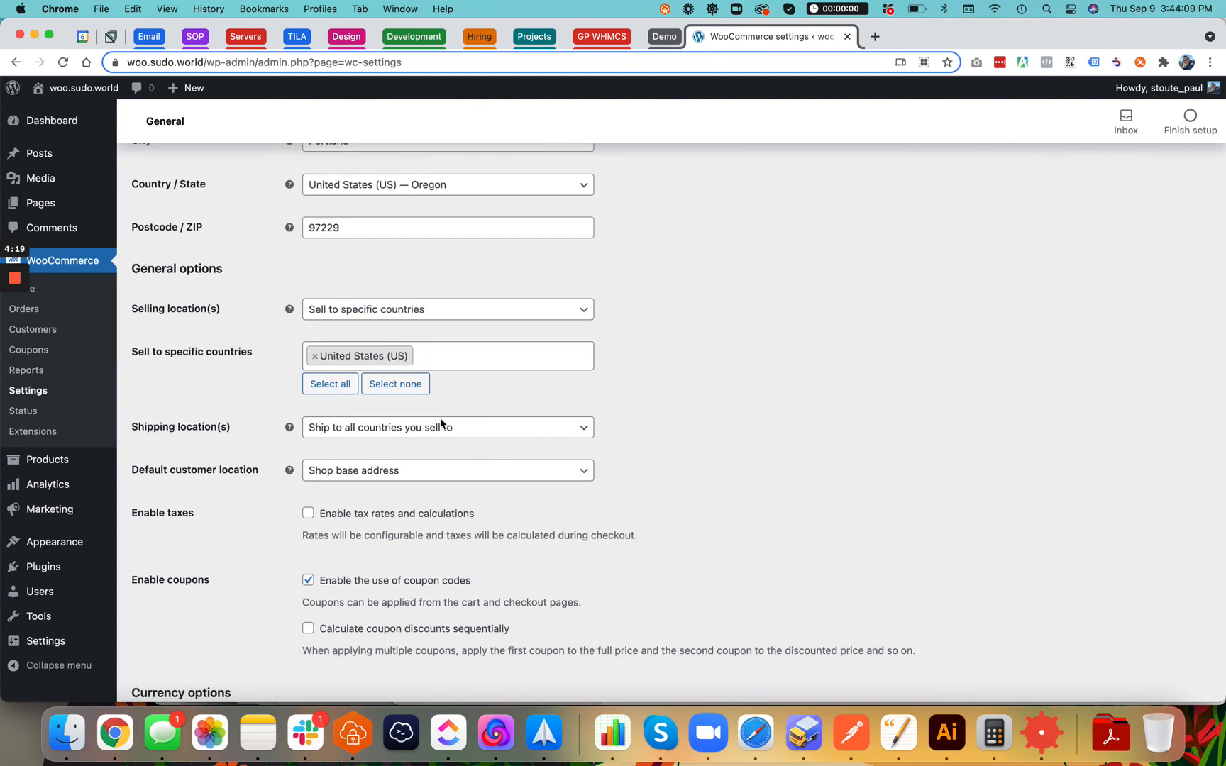
pyautogui.click(412, 428)
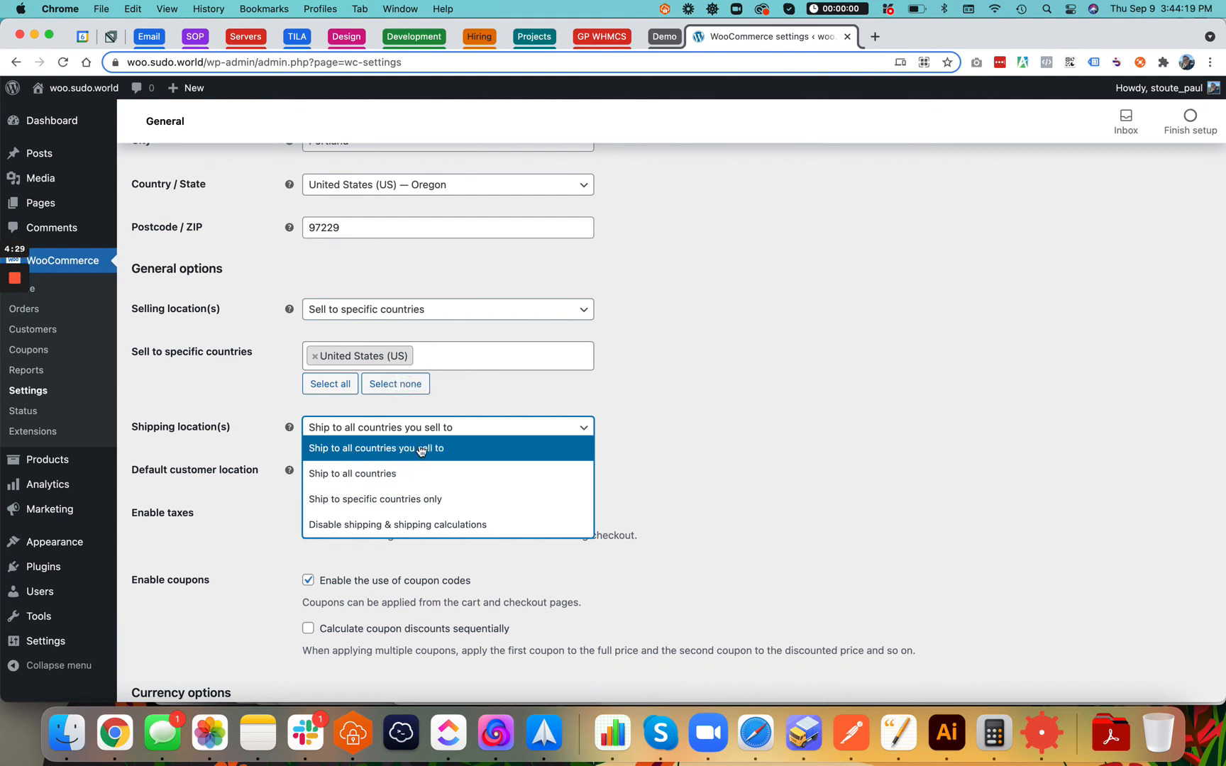
pyautogui.click(417, 474)
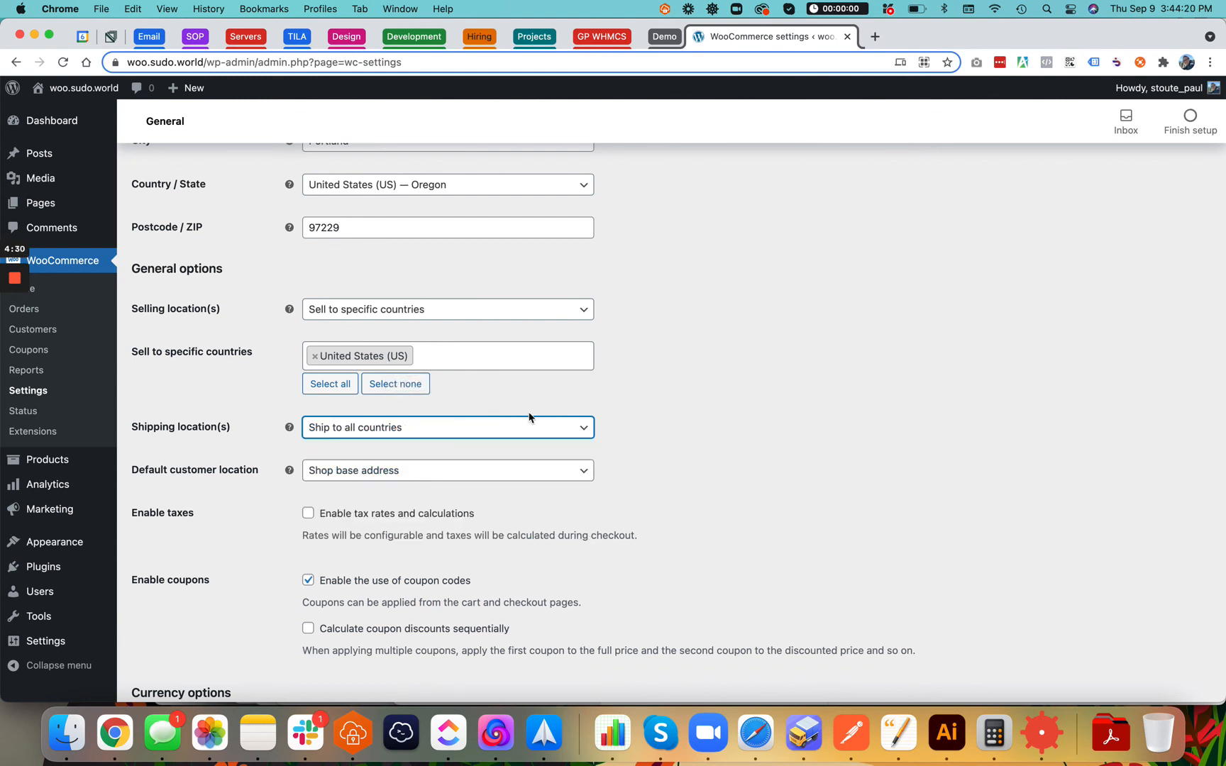
pyautogui.click(381, 439)
pyautogui.click(400, 445)
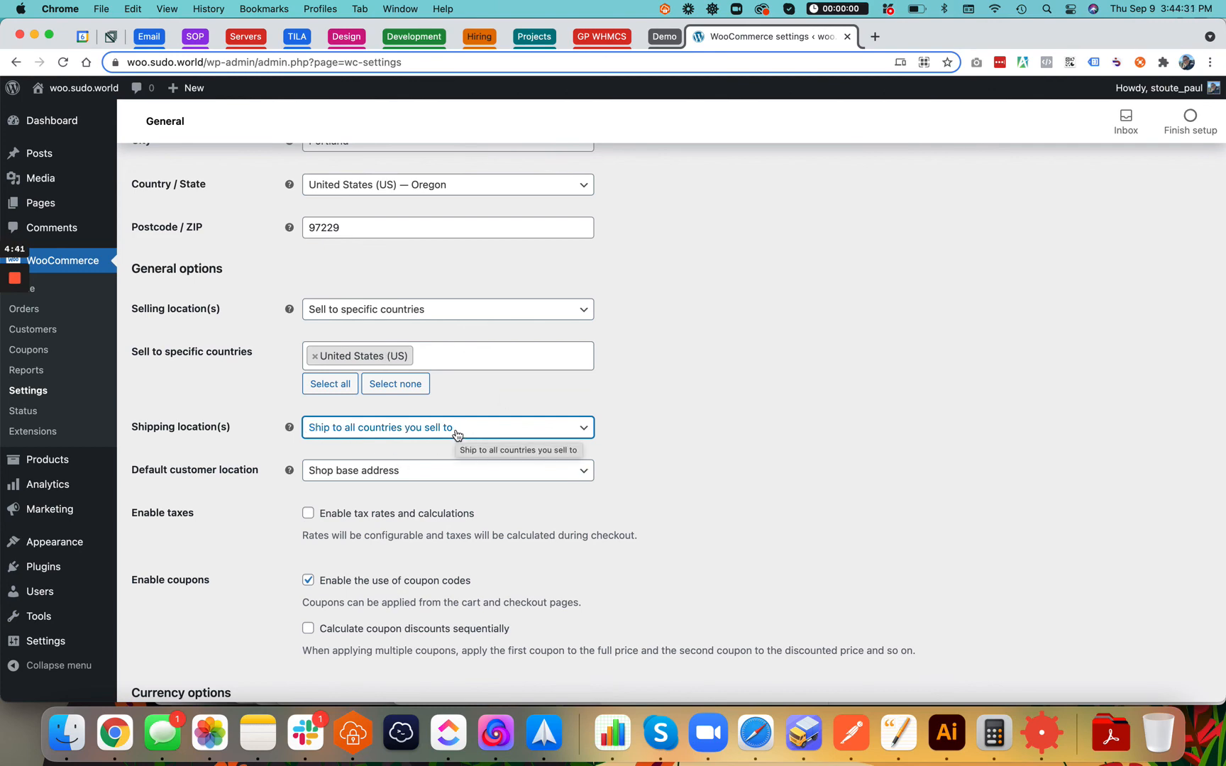
# Step: Review the store address, general options and currency options, and save the general settings
pyautogui.scroll(-4, 456, 434)
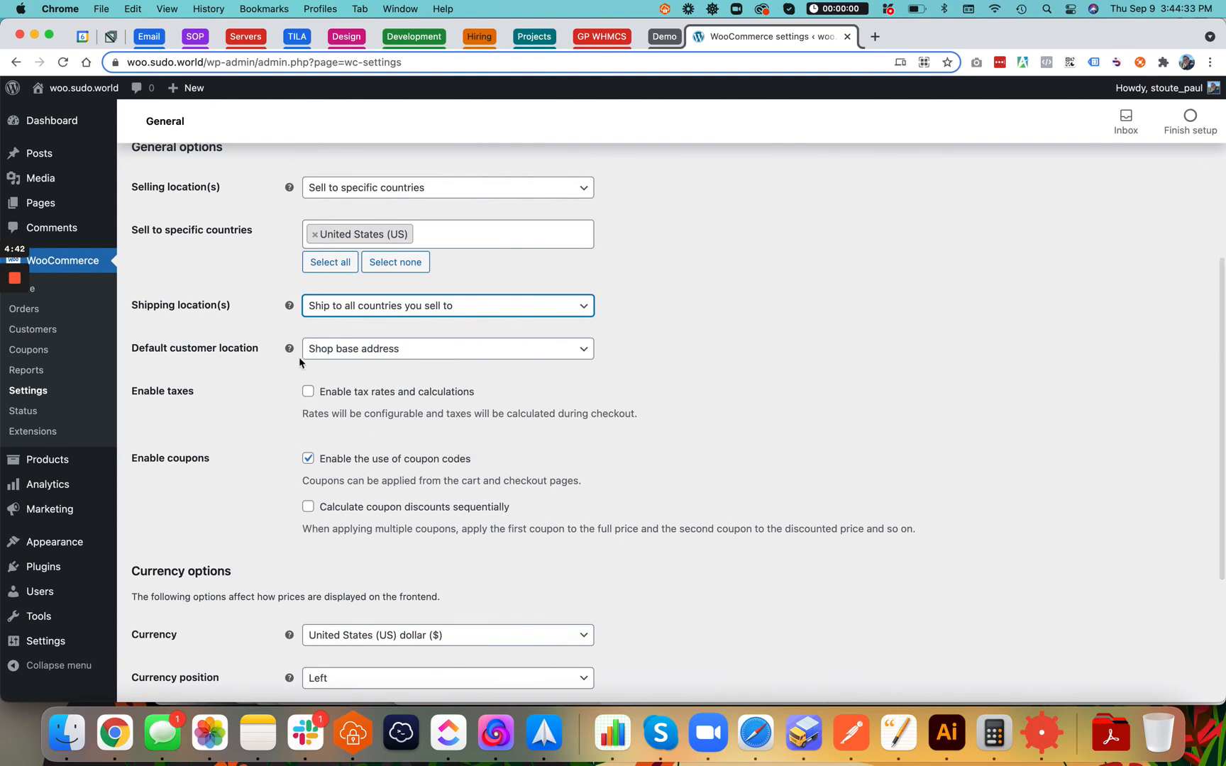
pyautogui.scroll(5, 358, 357)
pyautogui.scroll(-2, 397, 298)
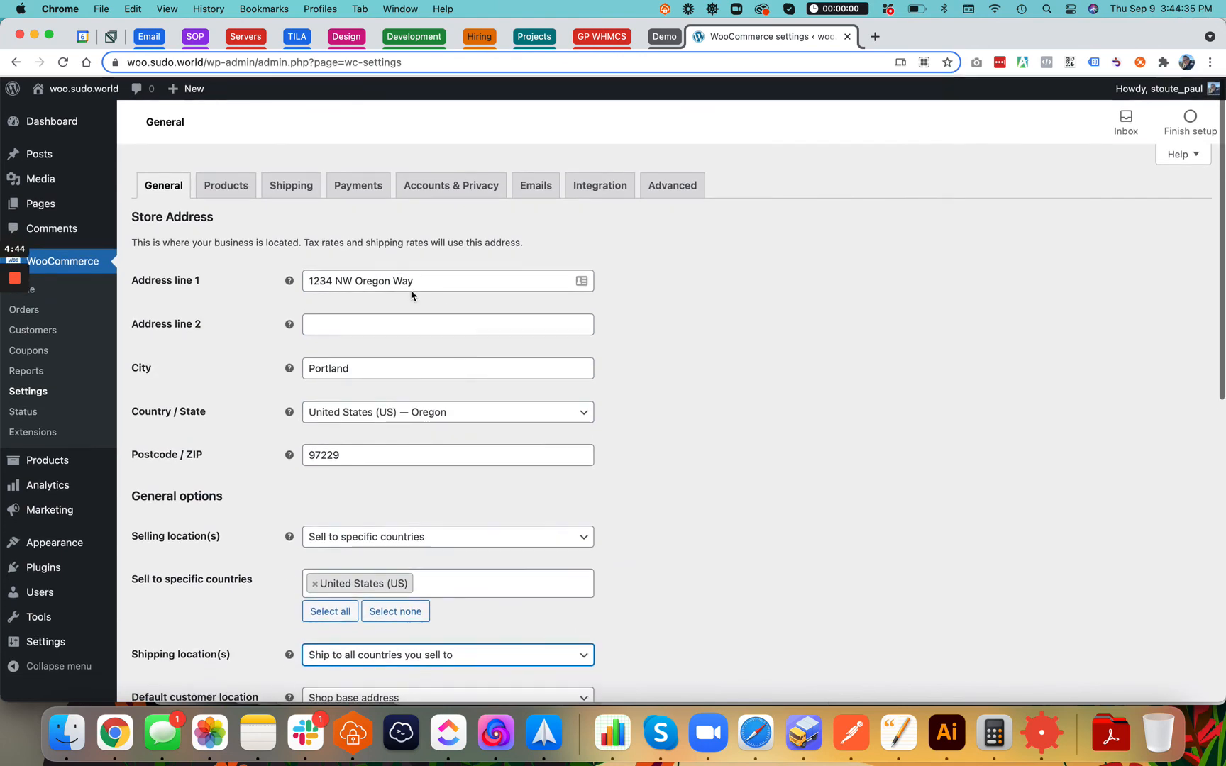
pyautogui.scroll(-10, 357, 420)
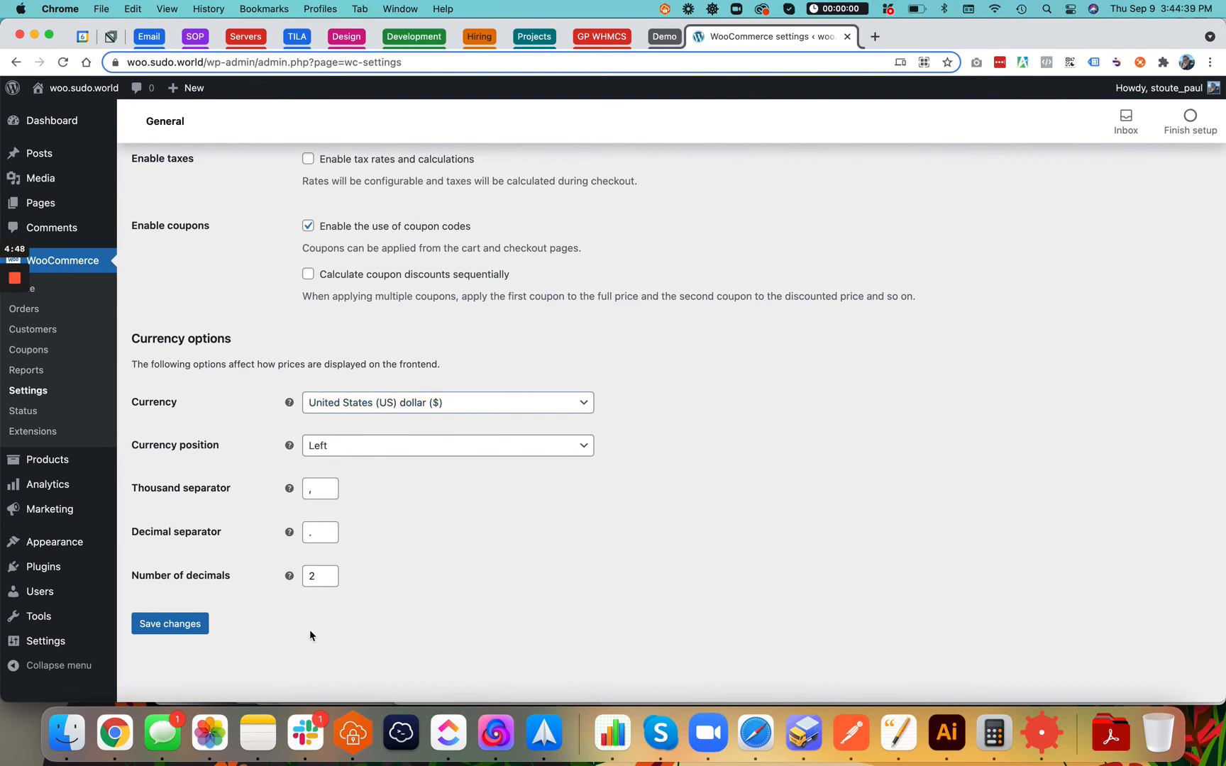
pyautogui.click(168, 624)
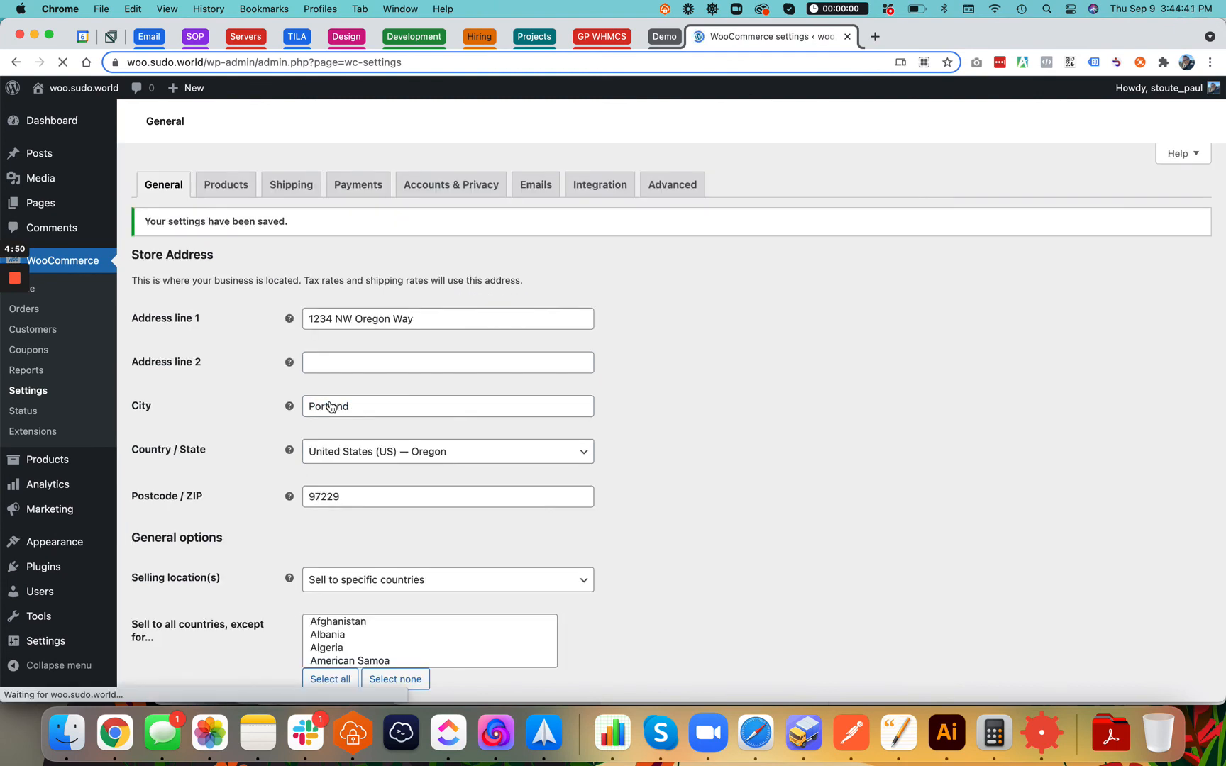